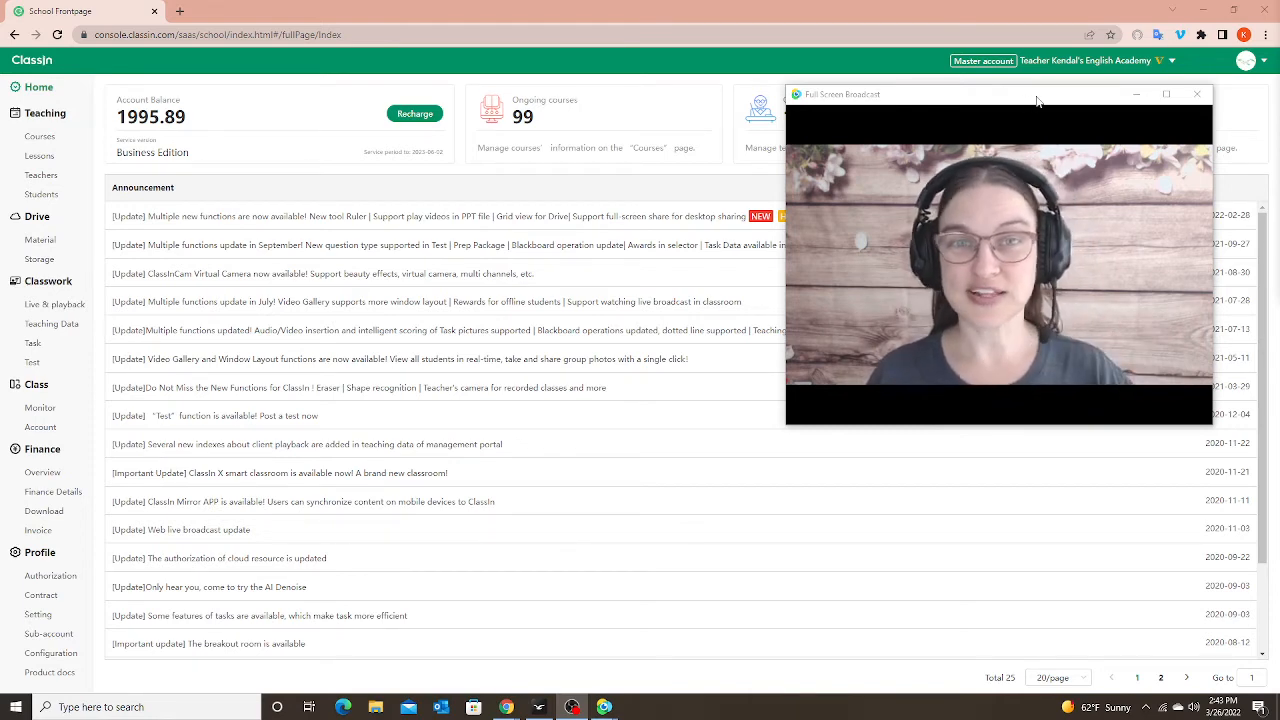
Move the Full Screen Broadcast window off the account overview and close it
drag(1035, 103, 323, 178)
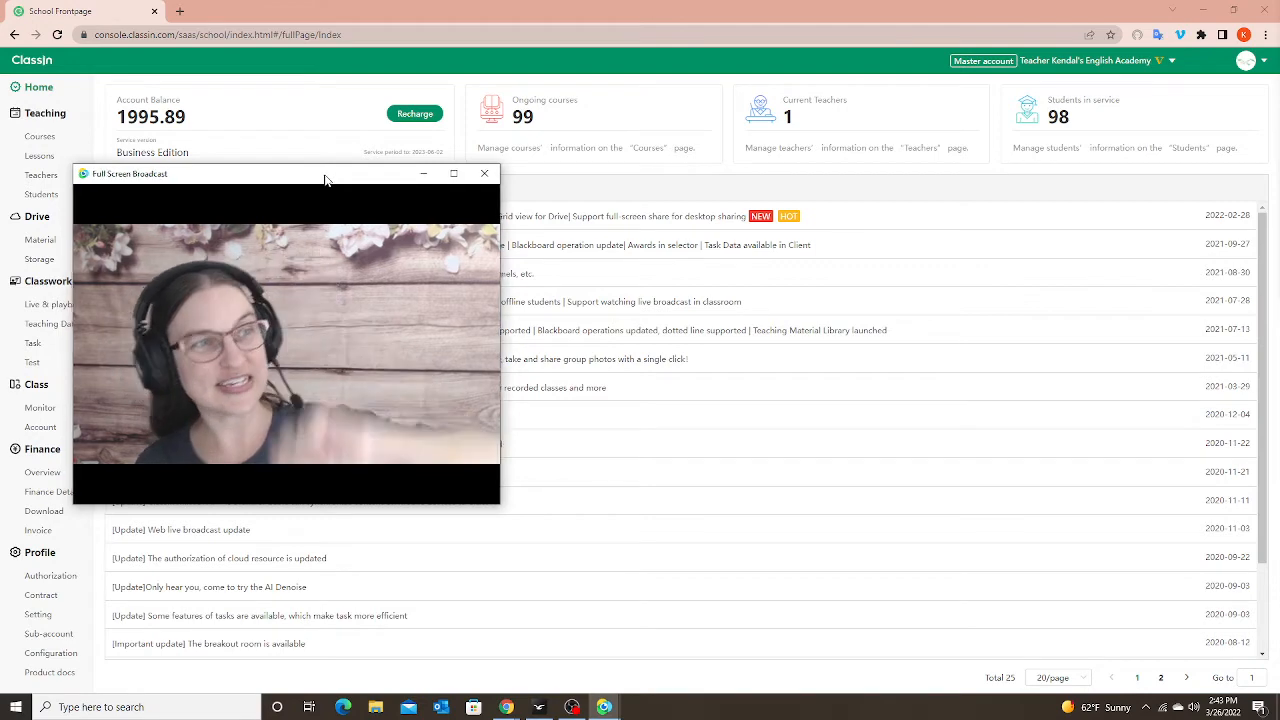
drag(323, 178, 1043, 113)
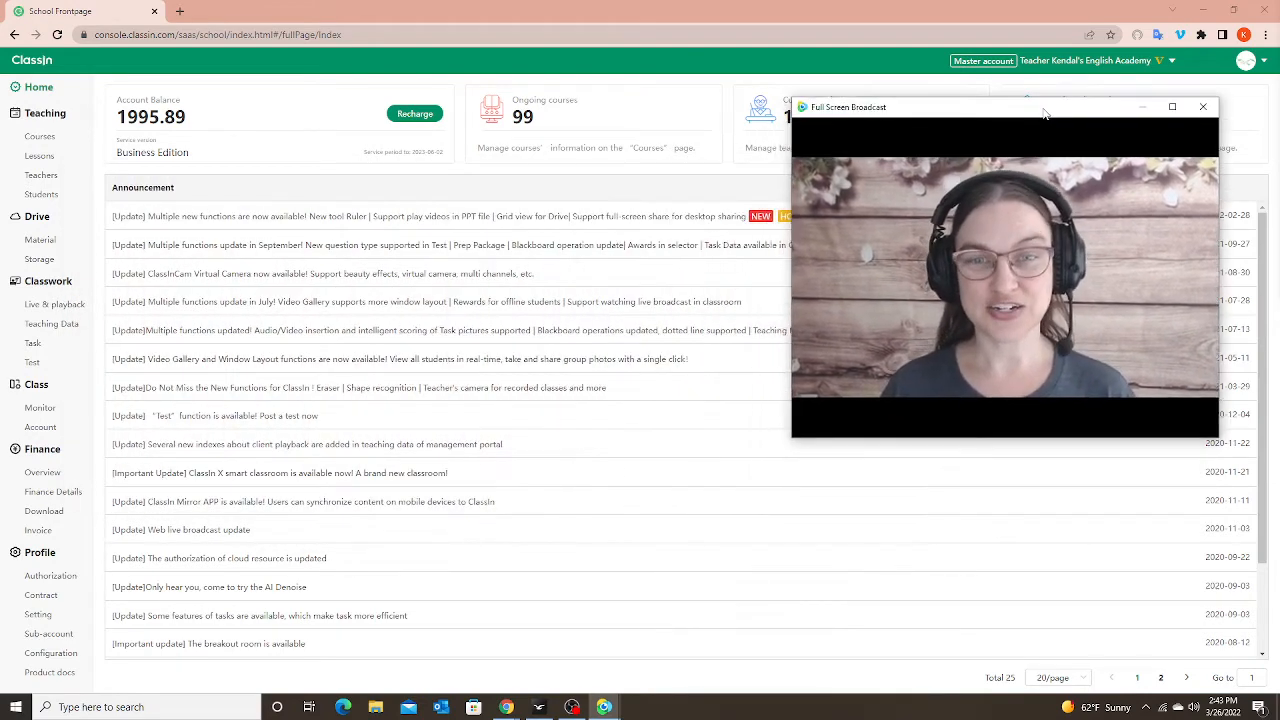
click(1204, 109)
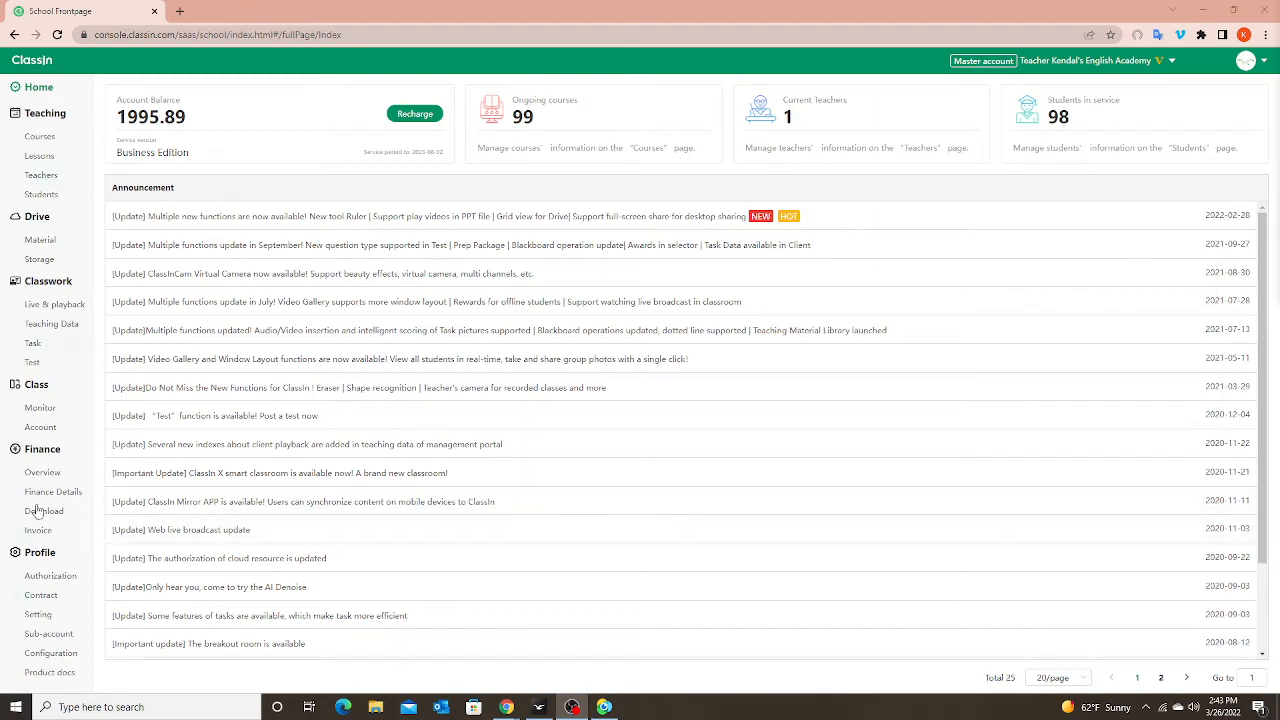
Open the Classroom Setting section of the school's profile settings
click(39, 612)
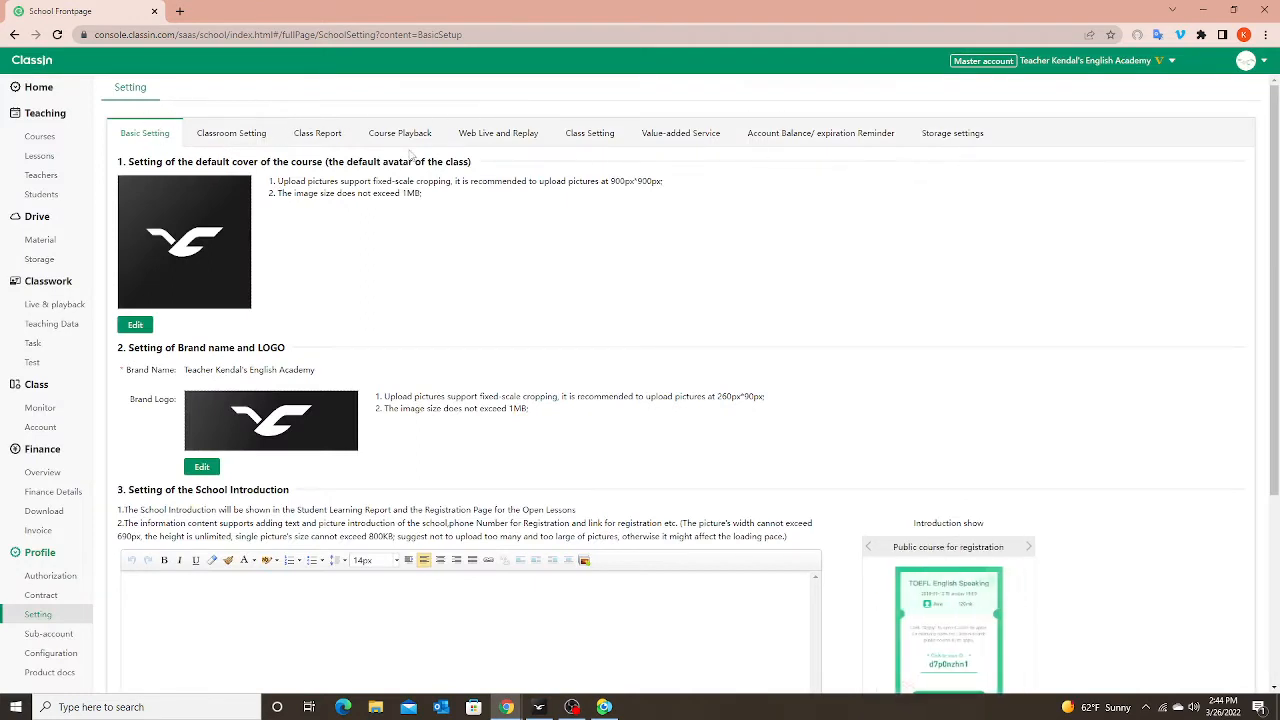
click(232, 136)
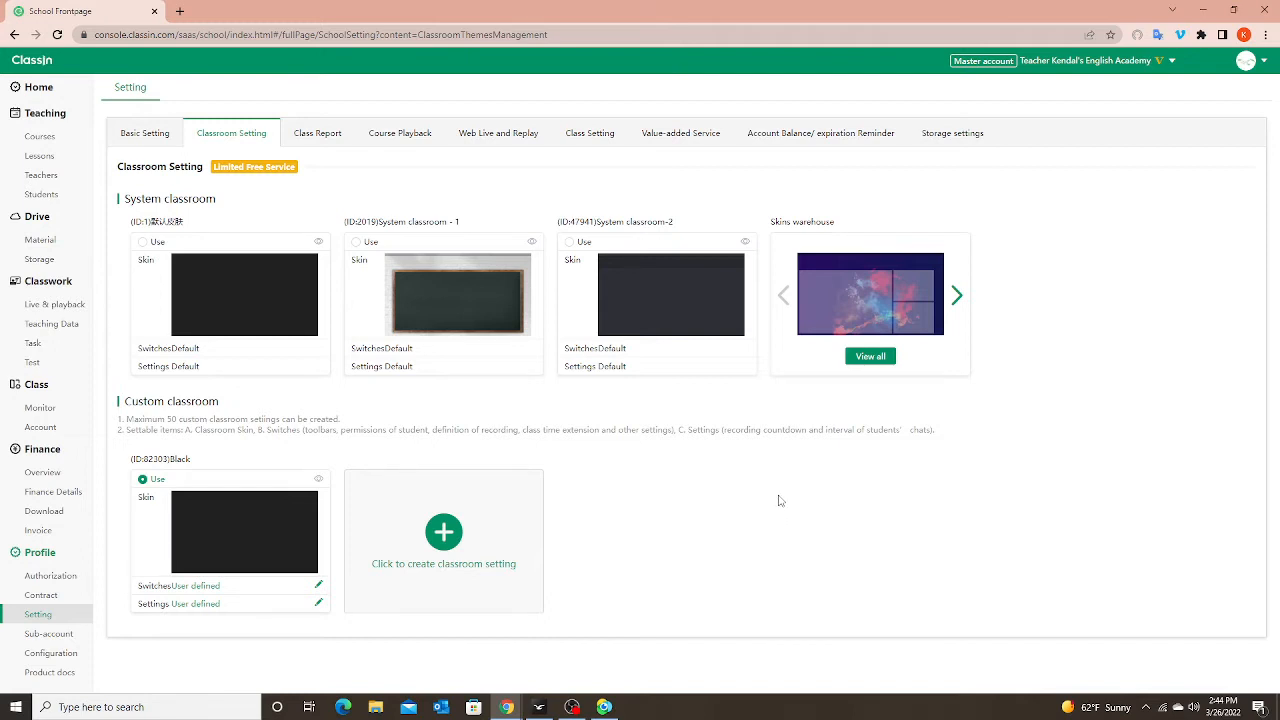
mouse_move(595, 366)
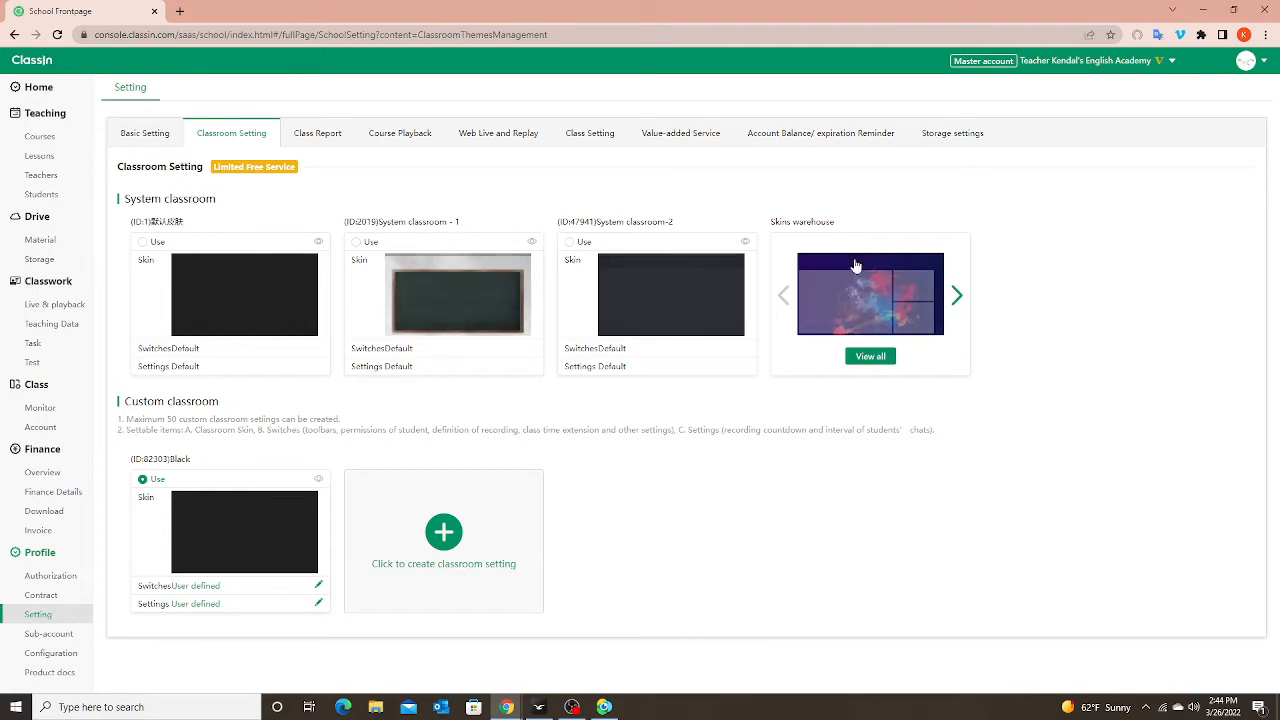
Browse all the classroom skins in the skins warehouse and close it again
click(868, 357)
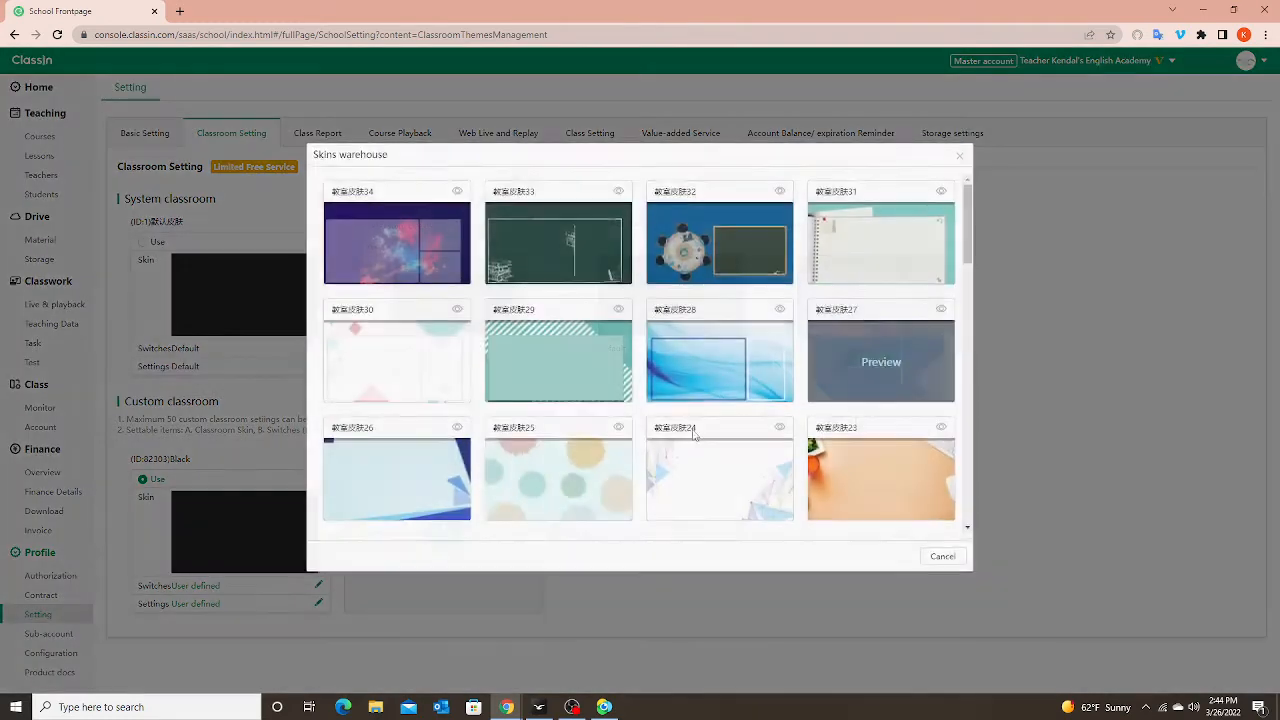
scroll(692, 385, down, 5)
scroll(688, 390, down, 4)
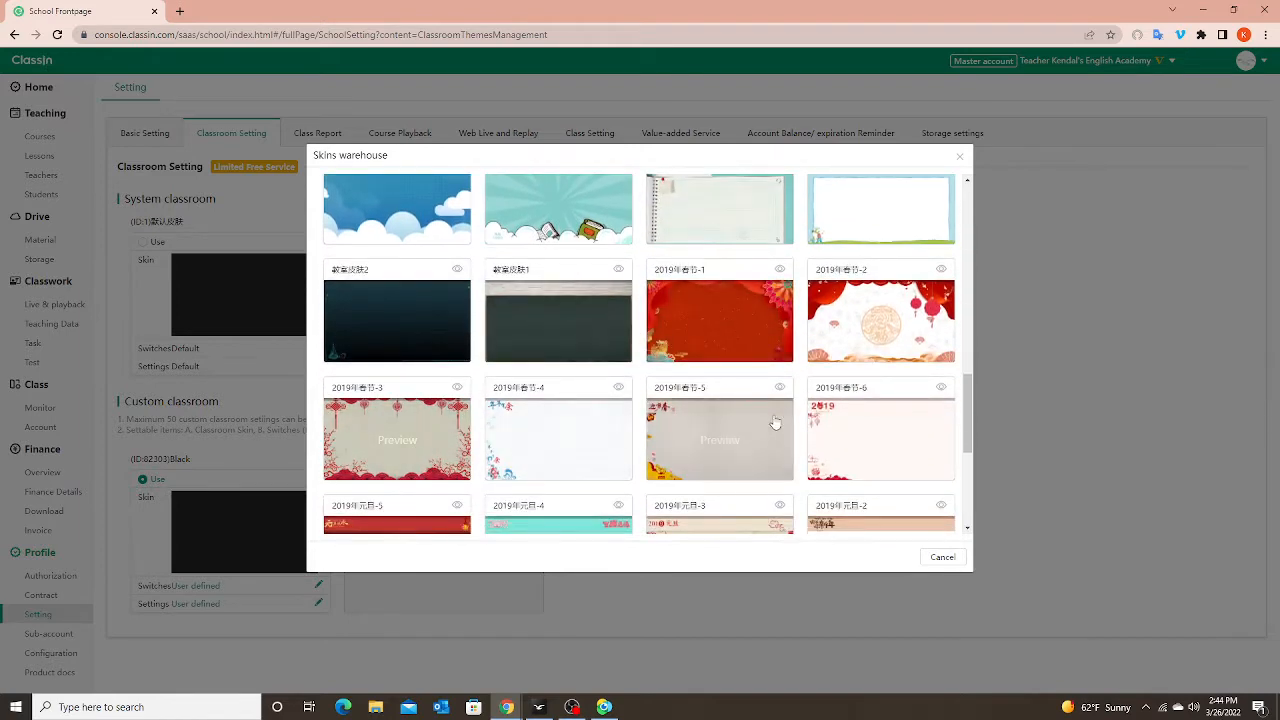
scroll(775, 418, down, 3)
click(963, 159)
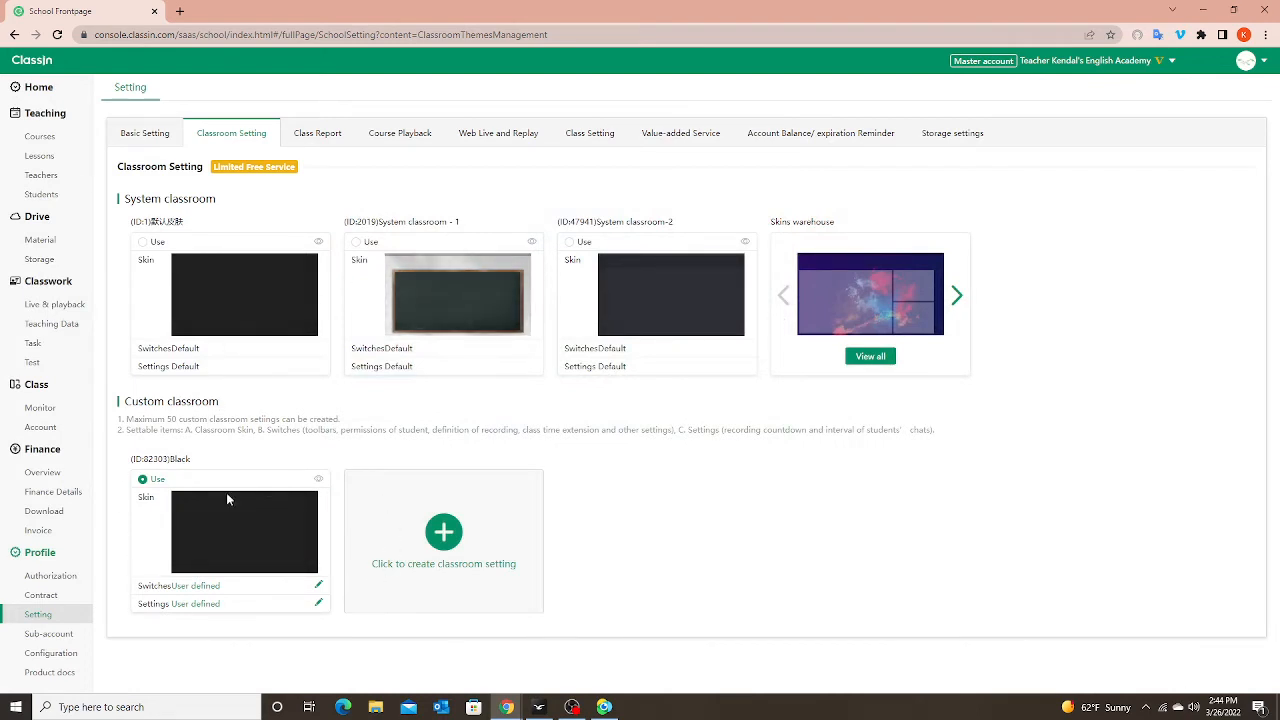
Start a new custom classroom setting and use warehouse skin 教室皮肤25 as its customized picture background
mouse_move(196, 522)
click(443, 534)
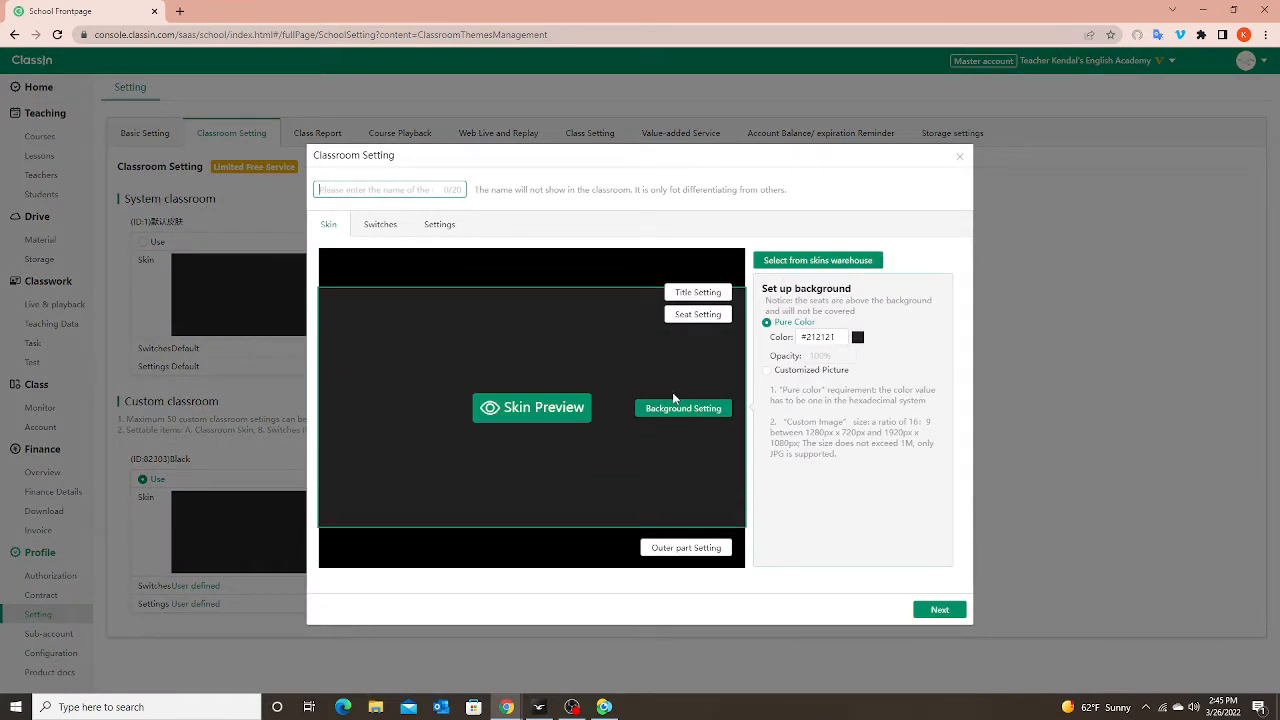
click(817, 264)
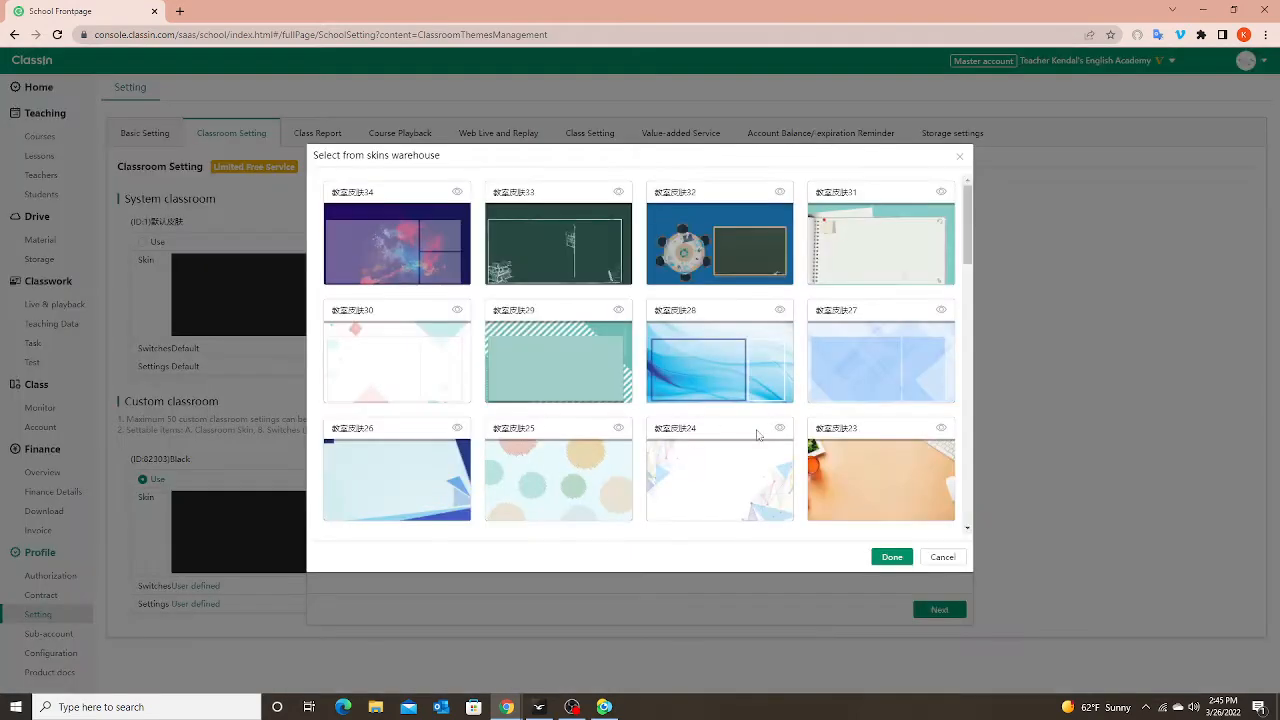
scroll(700, 430, down, 1)
click(594, 421)
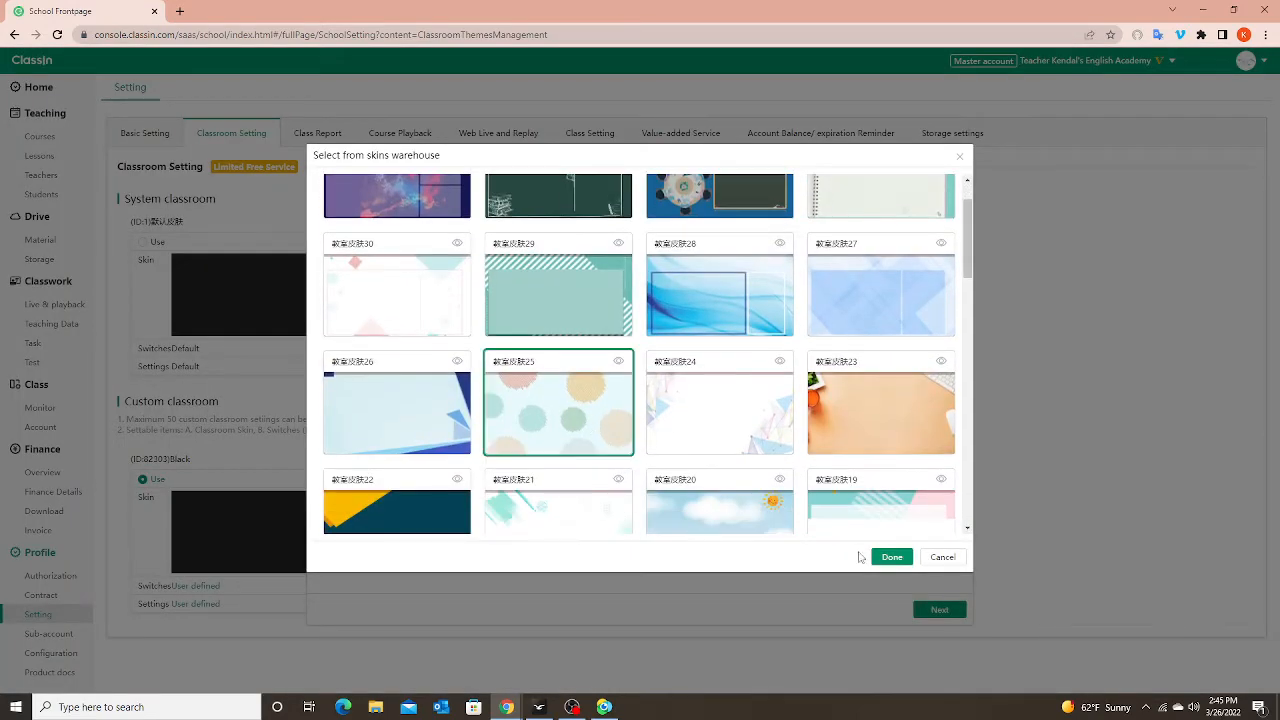
click(884, 558)
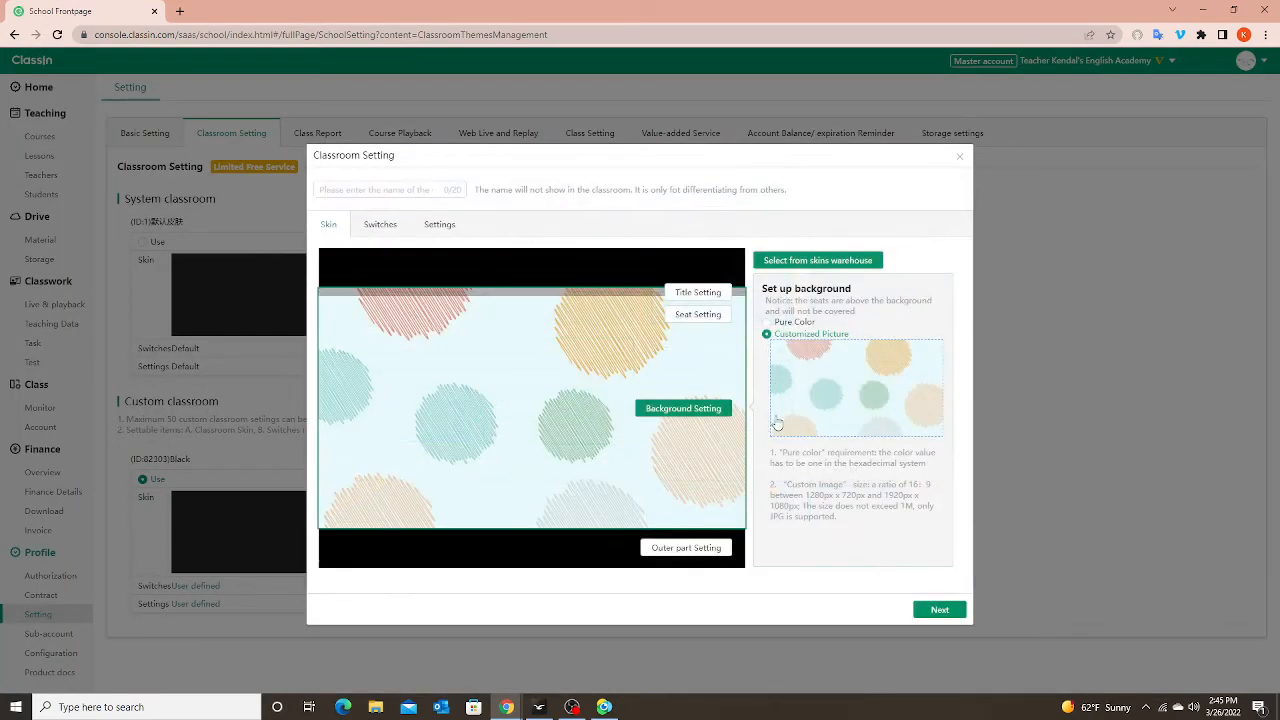
click(767, 323)
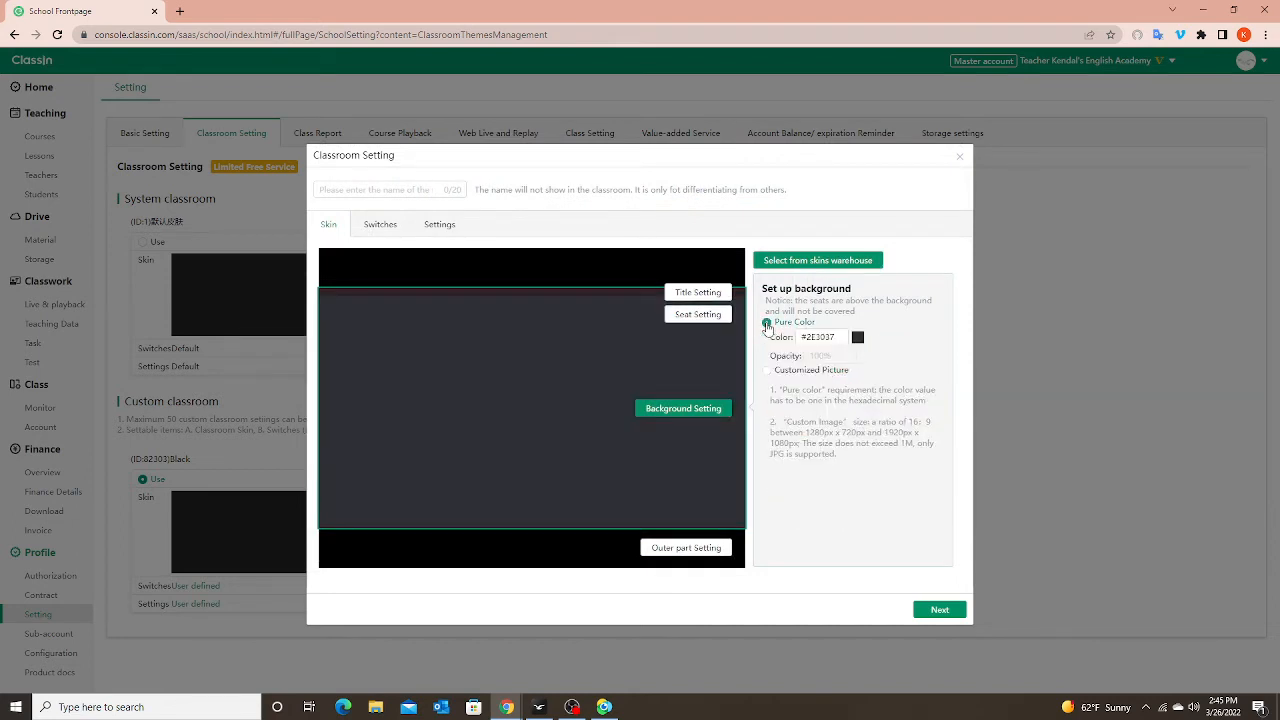
click(767, 372)
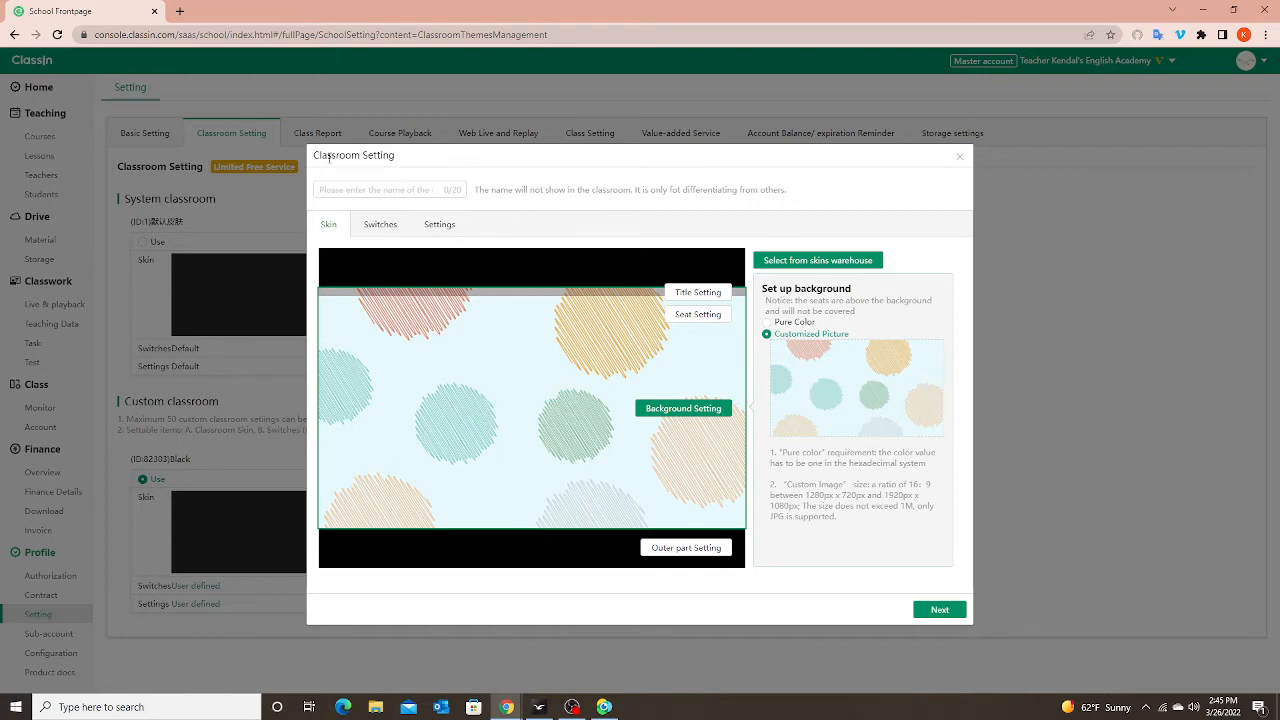
Name the new classroom setting "Test"
drag(388, 157, 311, 158)
click(338, 188)
text(le)
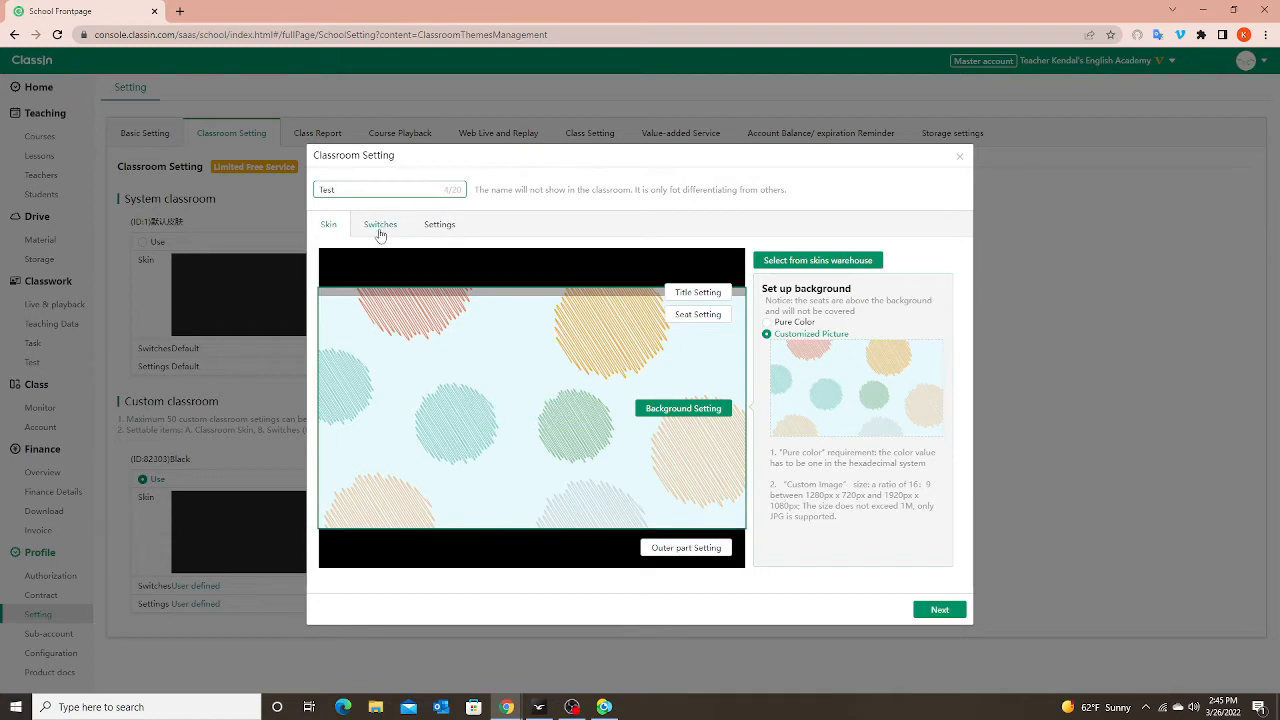
Go on to the Switches options and review the profile toolbar, note, chat, roster, evaluation and teaching tools settings
click(938, 612)
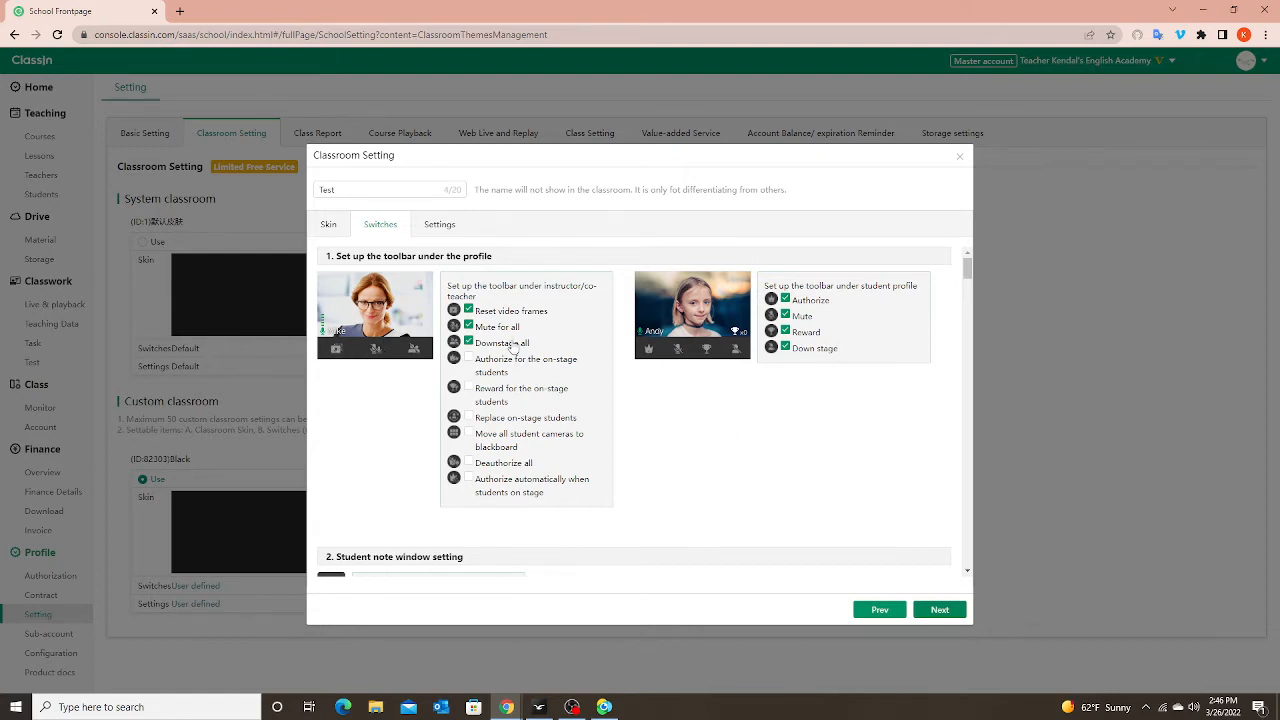
scroll(760, 455, down, 2)
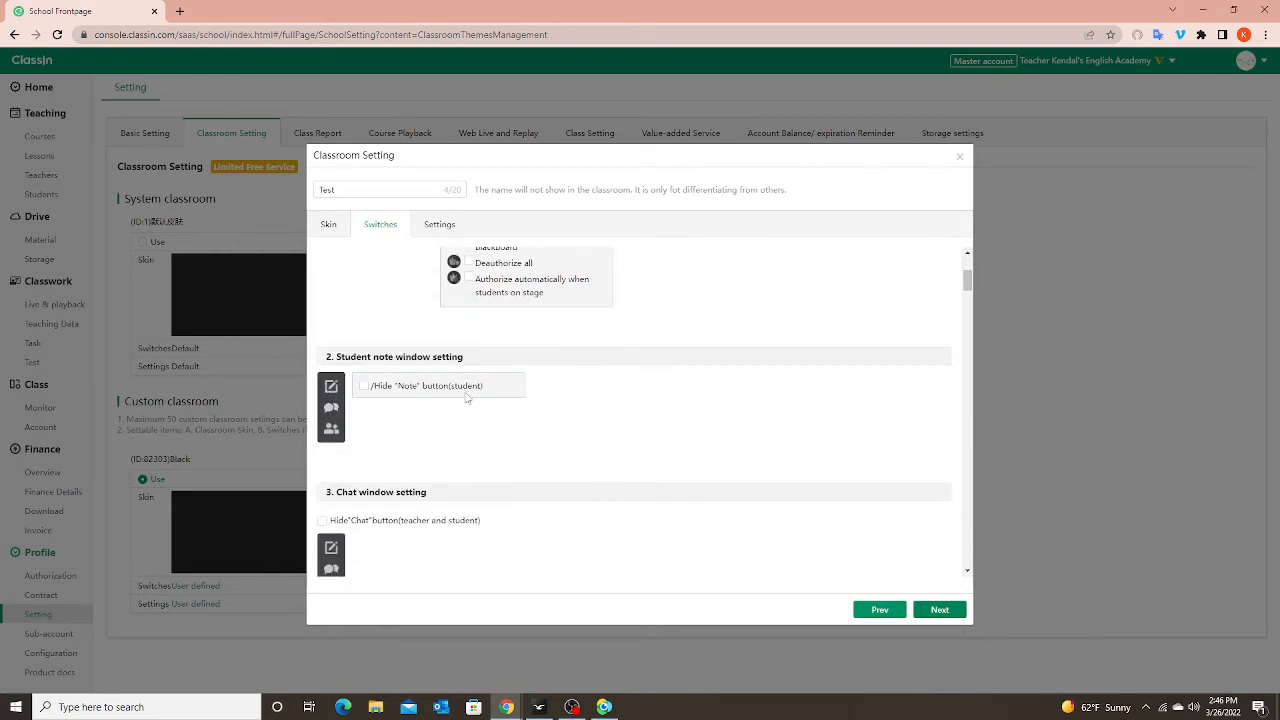
scroll(617, 491, down, 1)
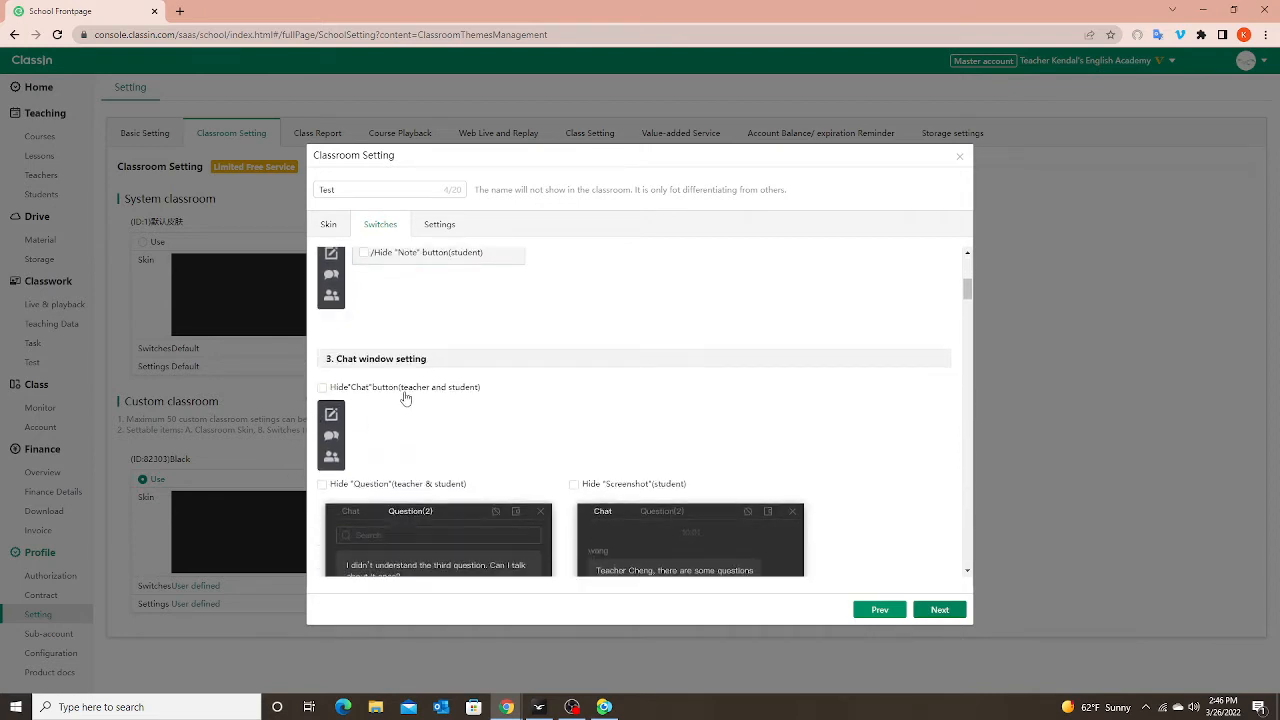
scroll(689, 451, down, 3)
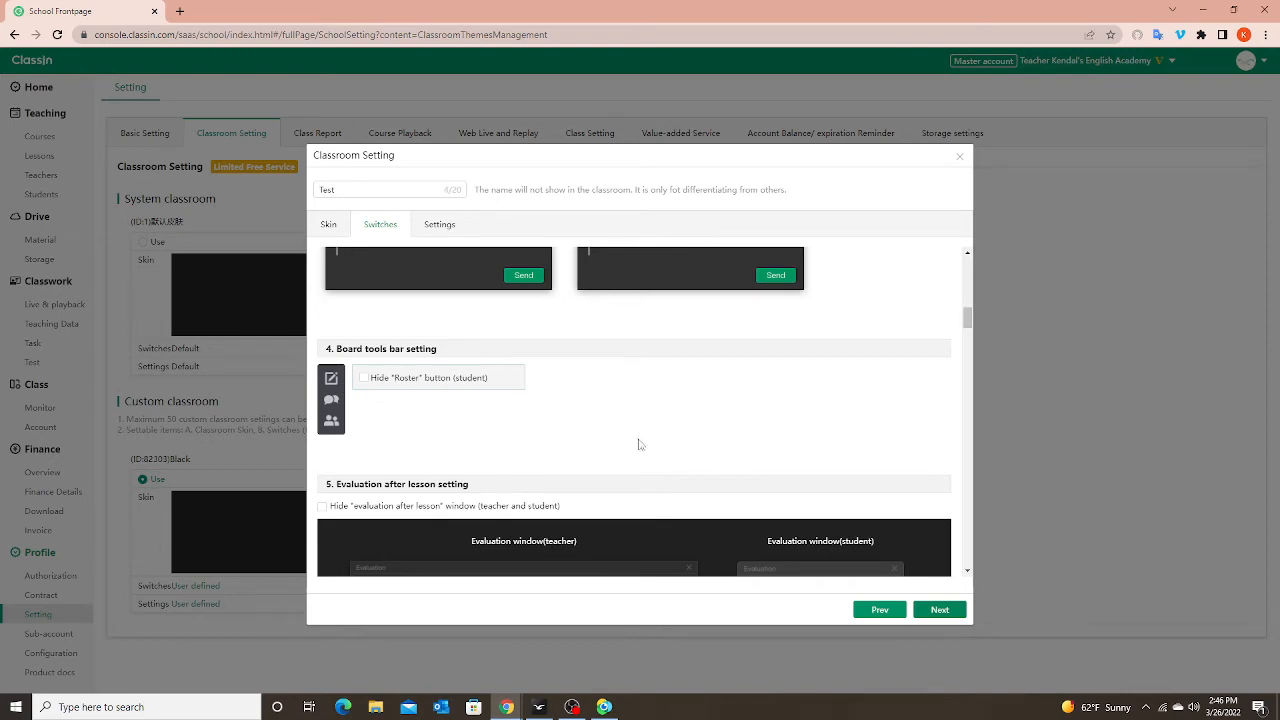
scroll(640, 444, down, 2)
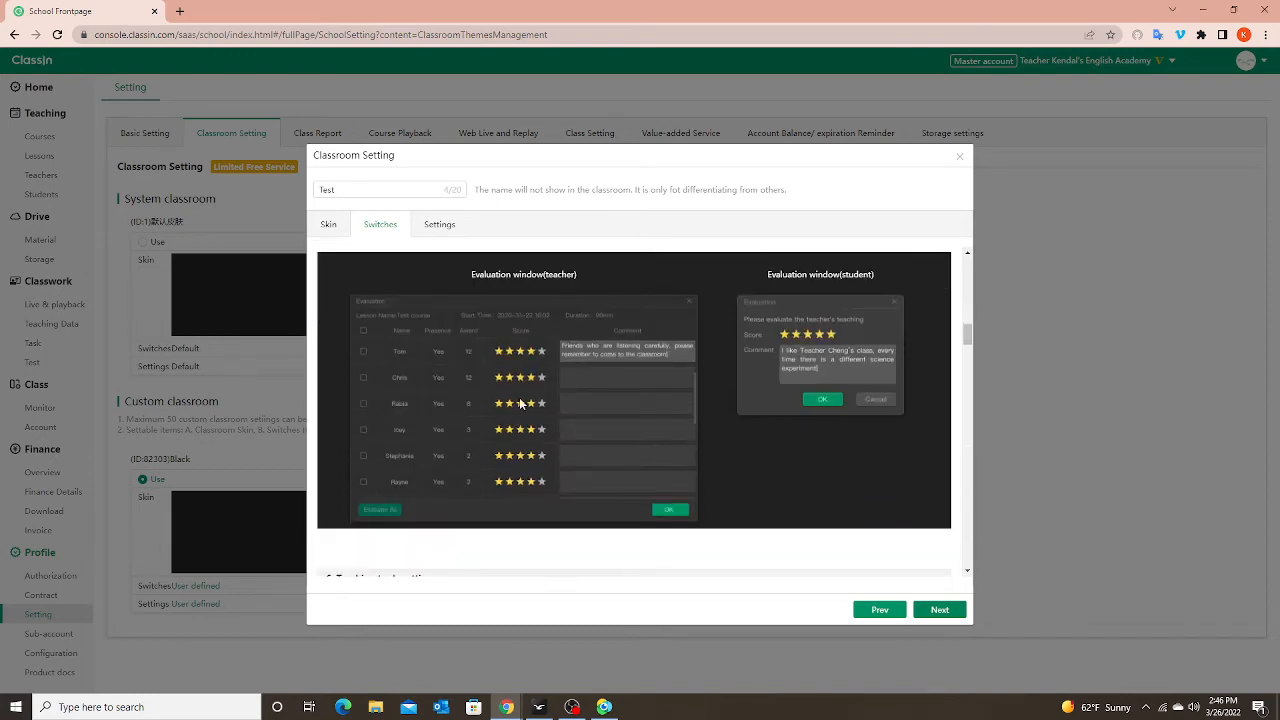
scroll(772, 436, down, 3)
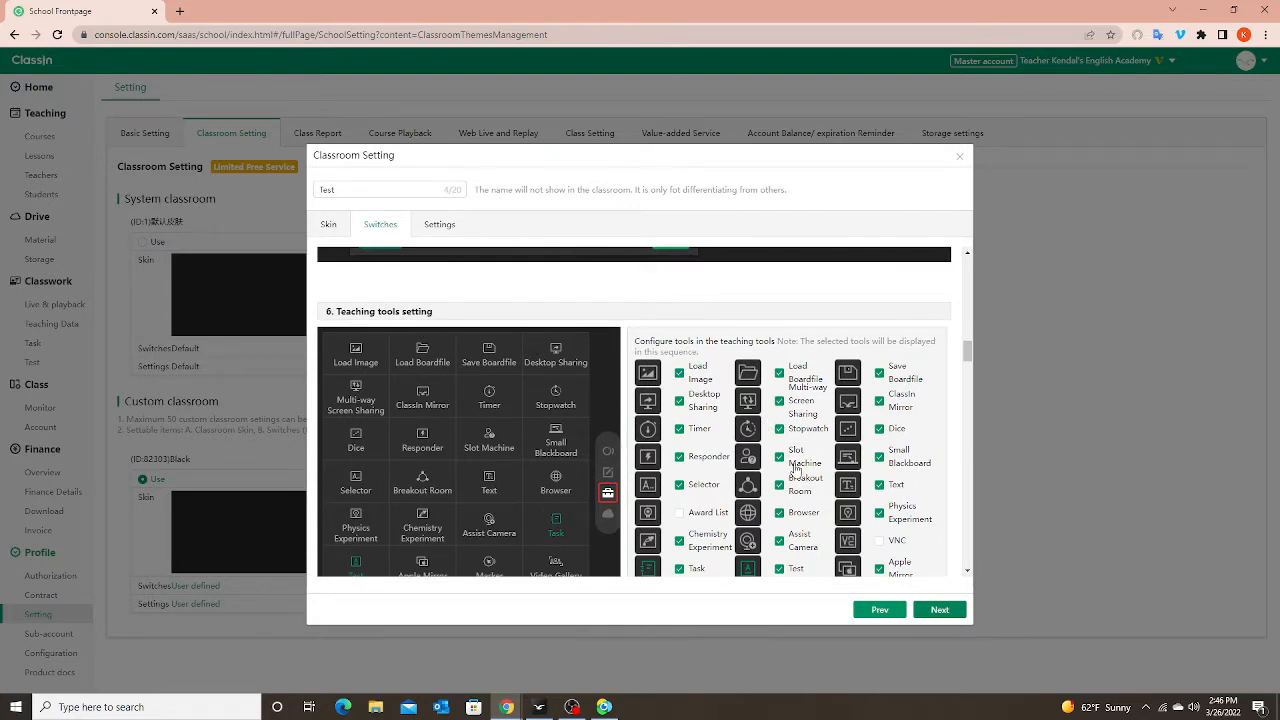
scroll(797, 472, down, 1)
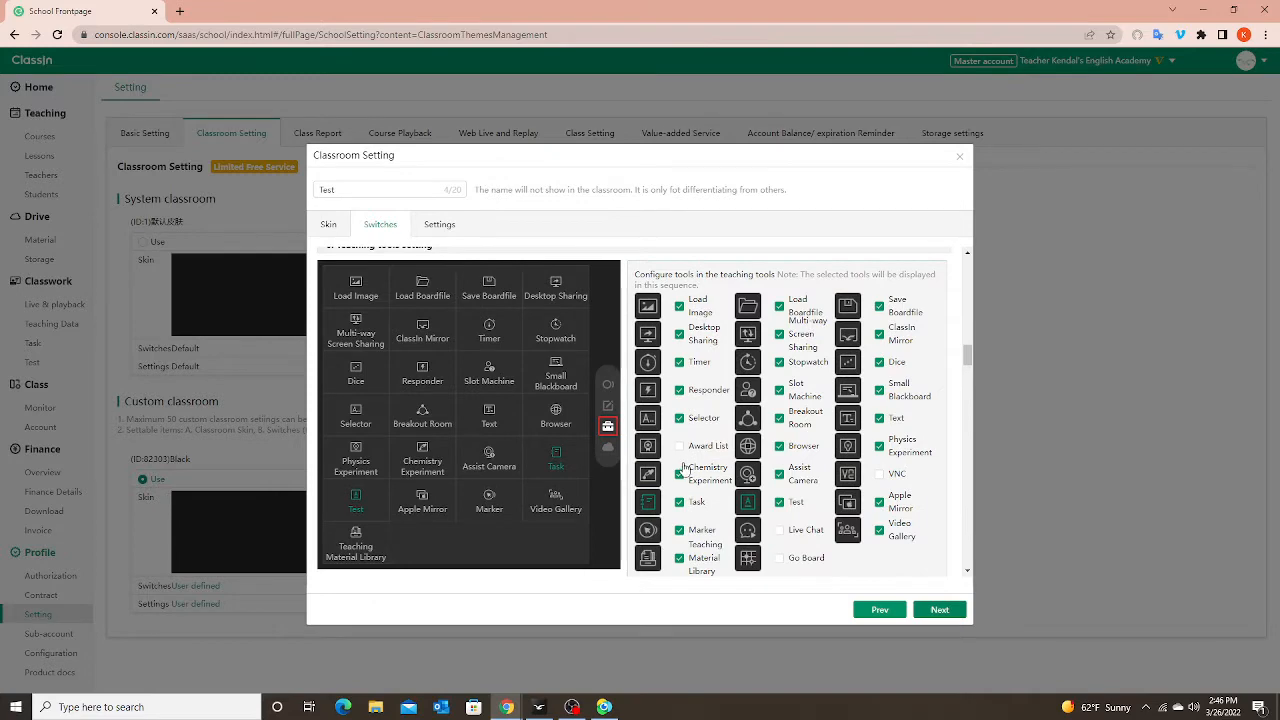
Set the teacher's Cloud Disk in the classroom to show My CloudDisk when opened
scroll(683, 459, down, 5)
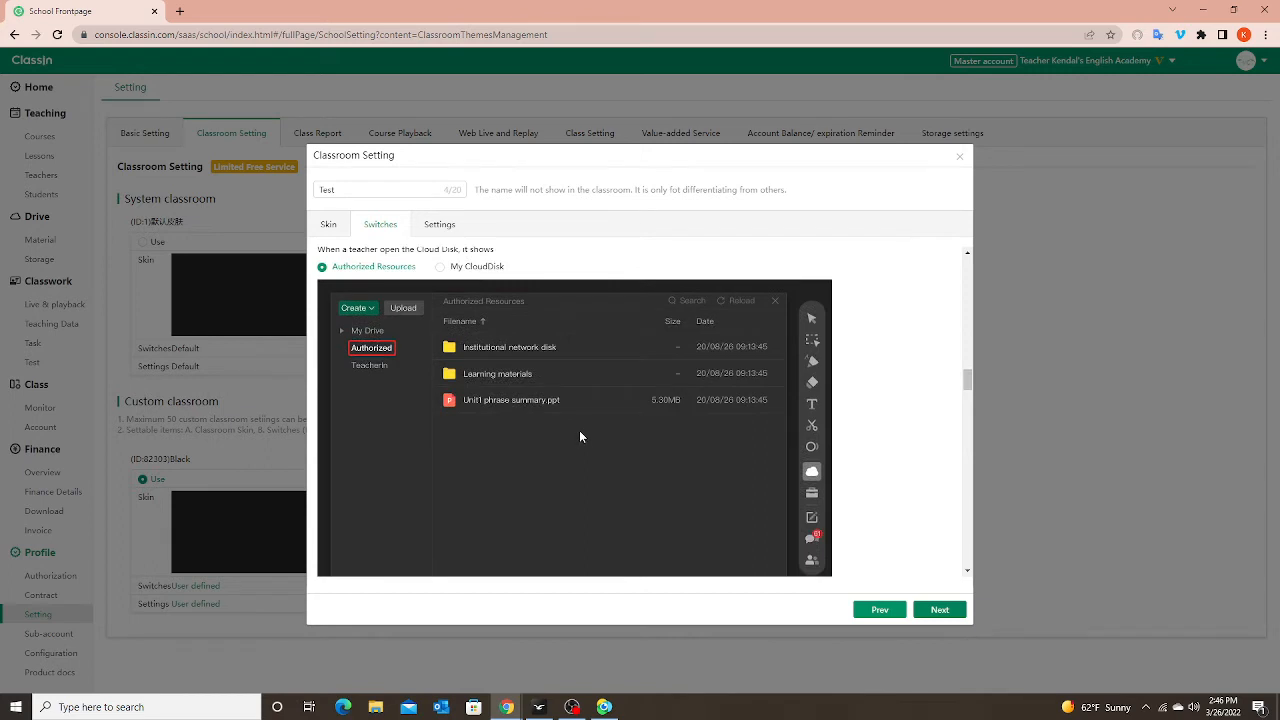
scroll(578, 430, up, 1)
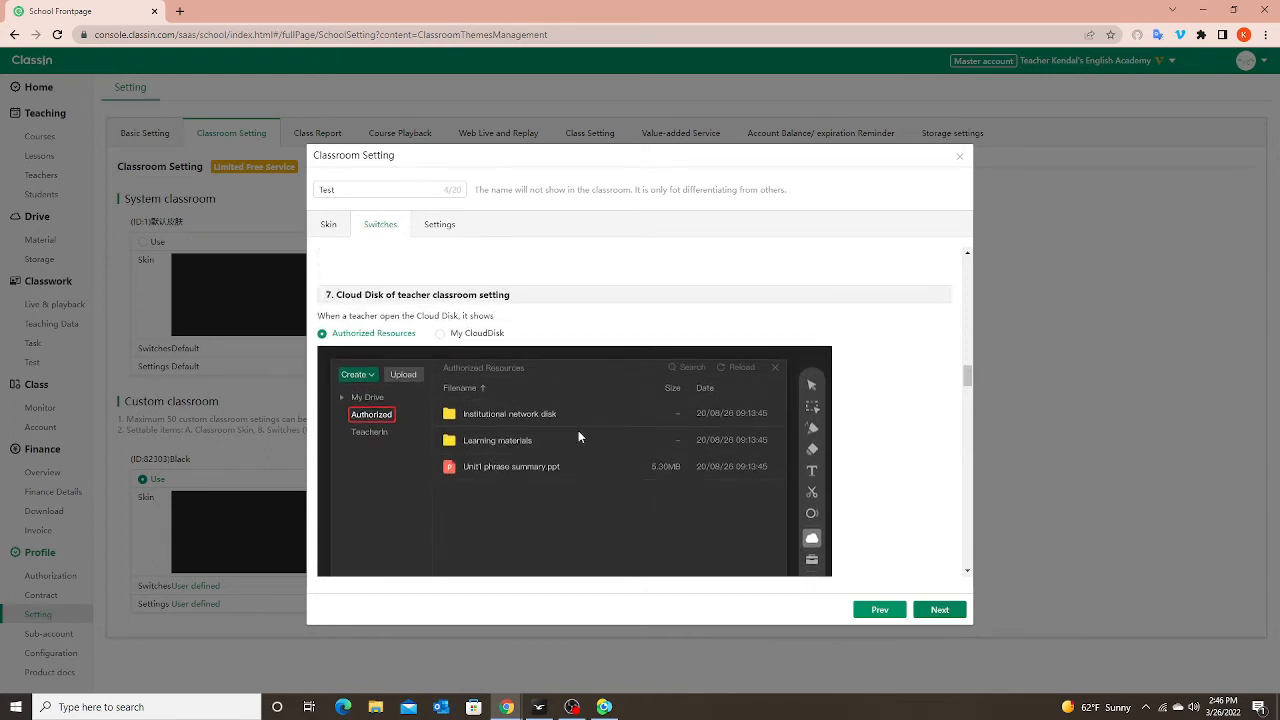
scroll(578, 437, down, 1)
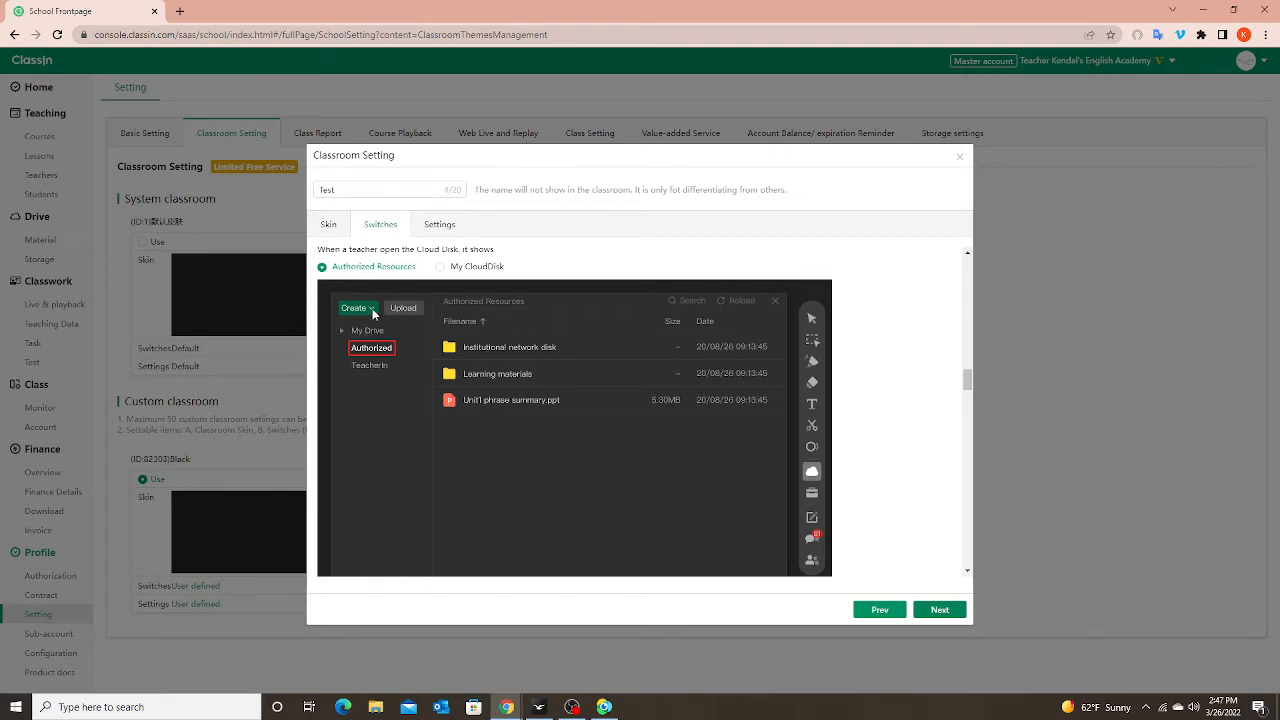
click(441, 268)
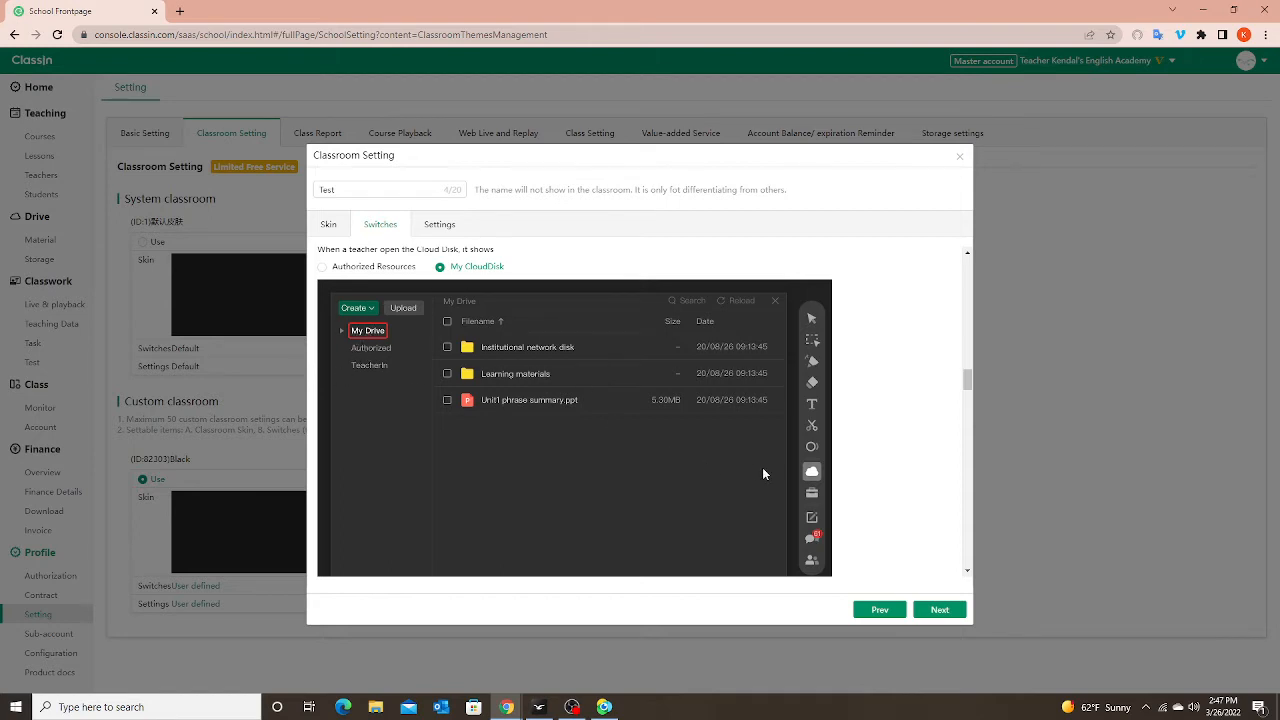
Forbid authorized students from closing coursewares and teaching tools opened by others
scroll(763, 474, down, 5)
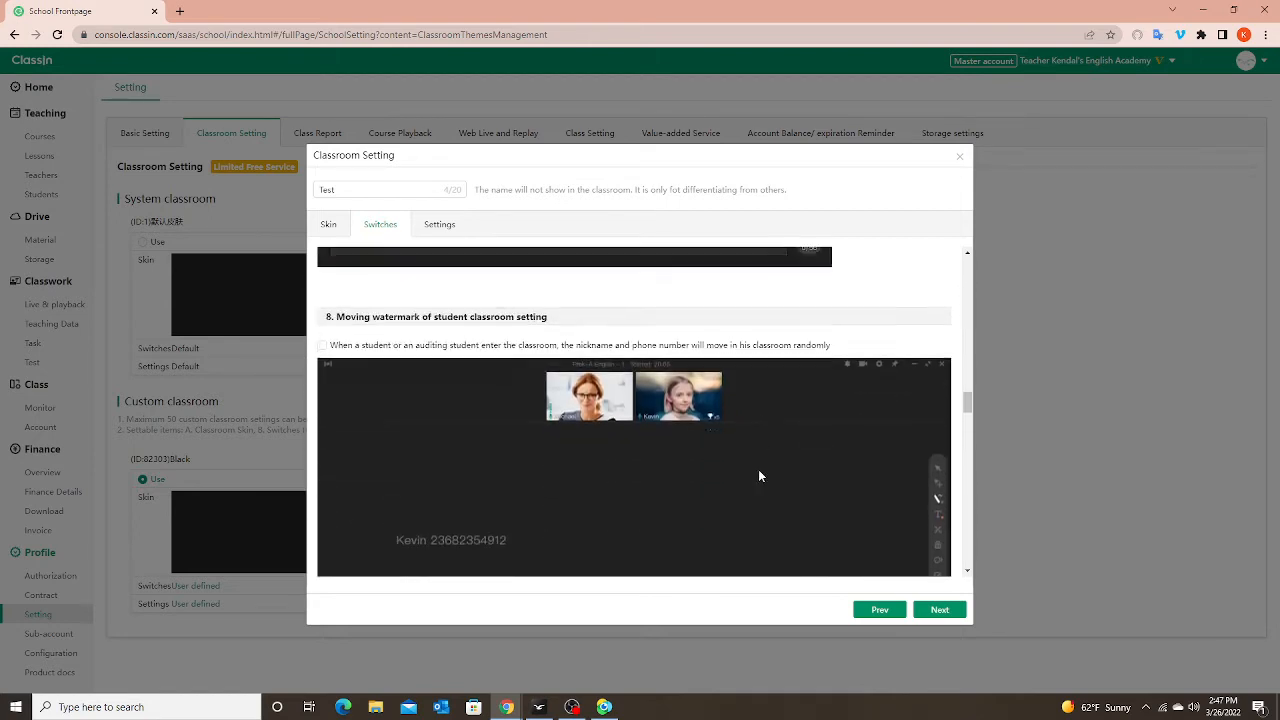
scroll(758, 476, down, 3)
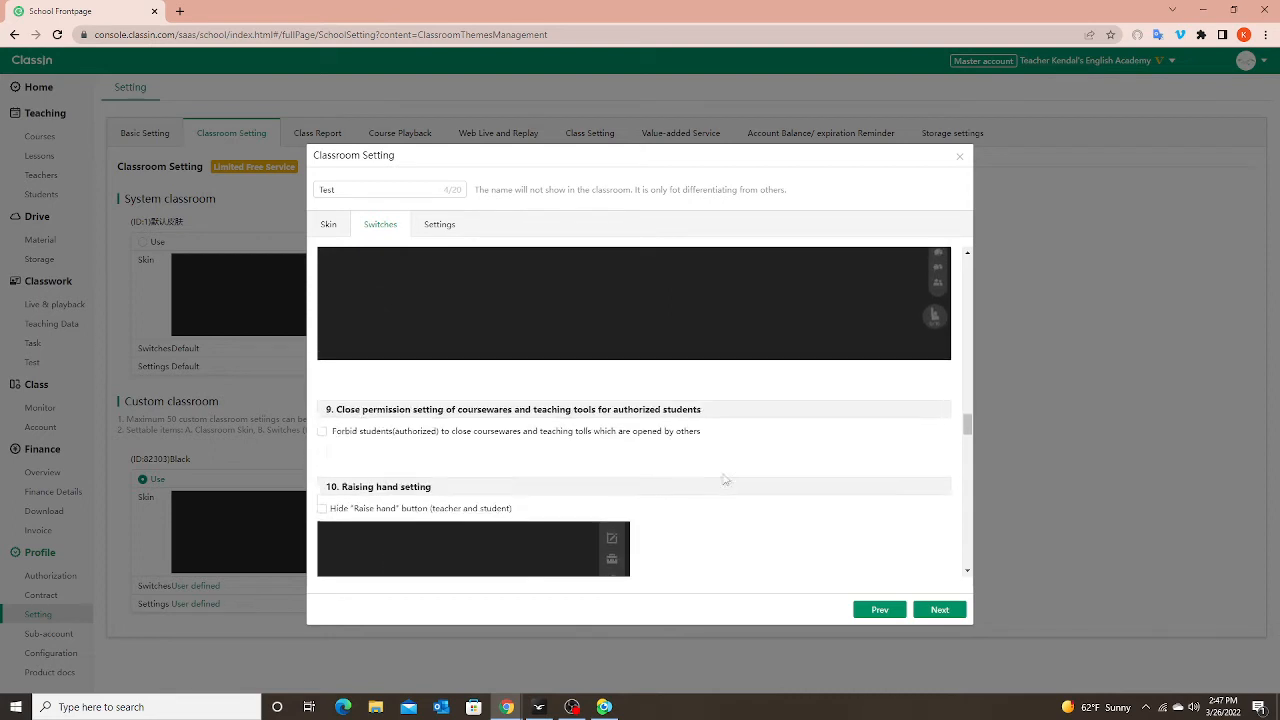
scroll(725, 480, down, 1)
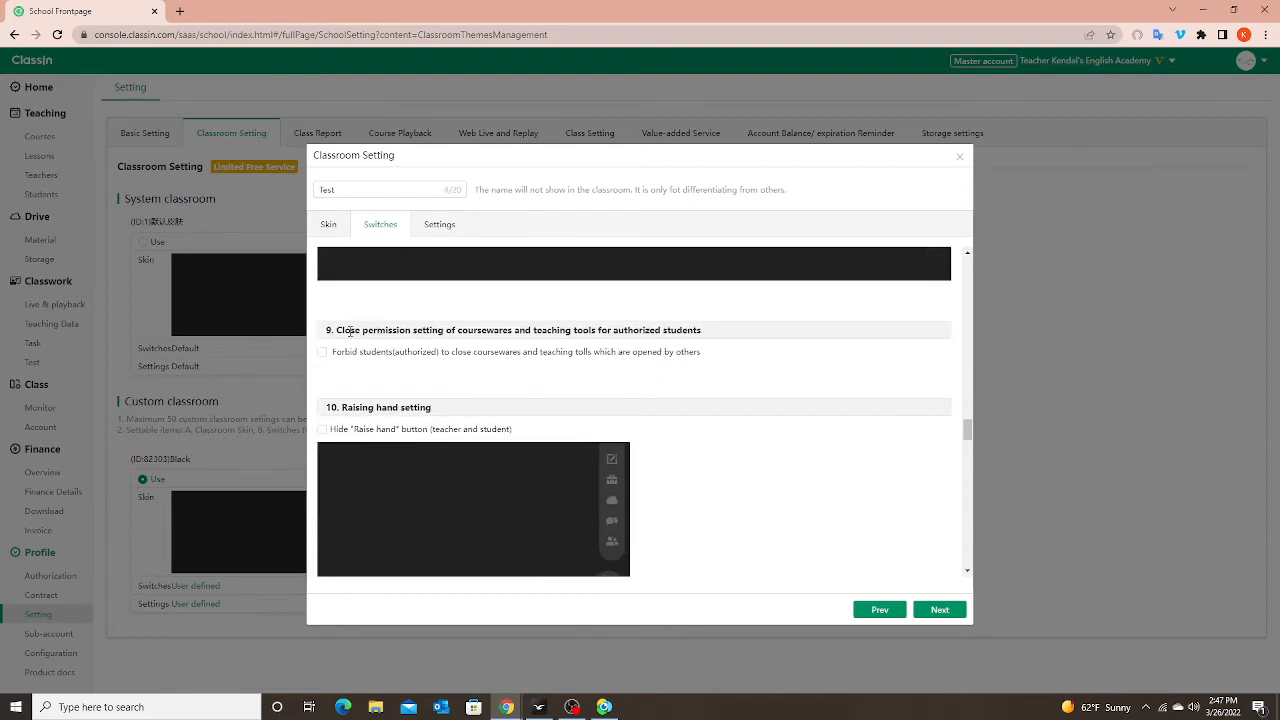
drag(338, 330, 704, 340)
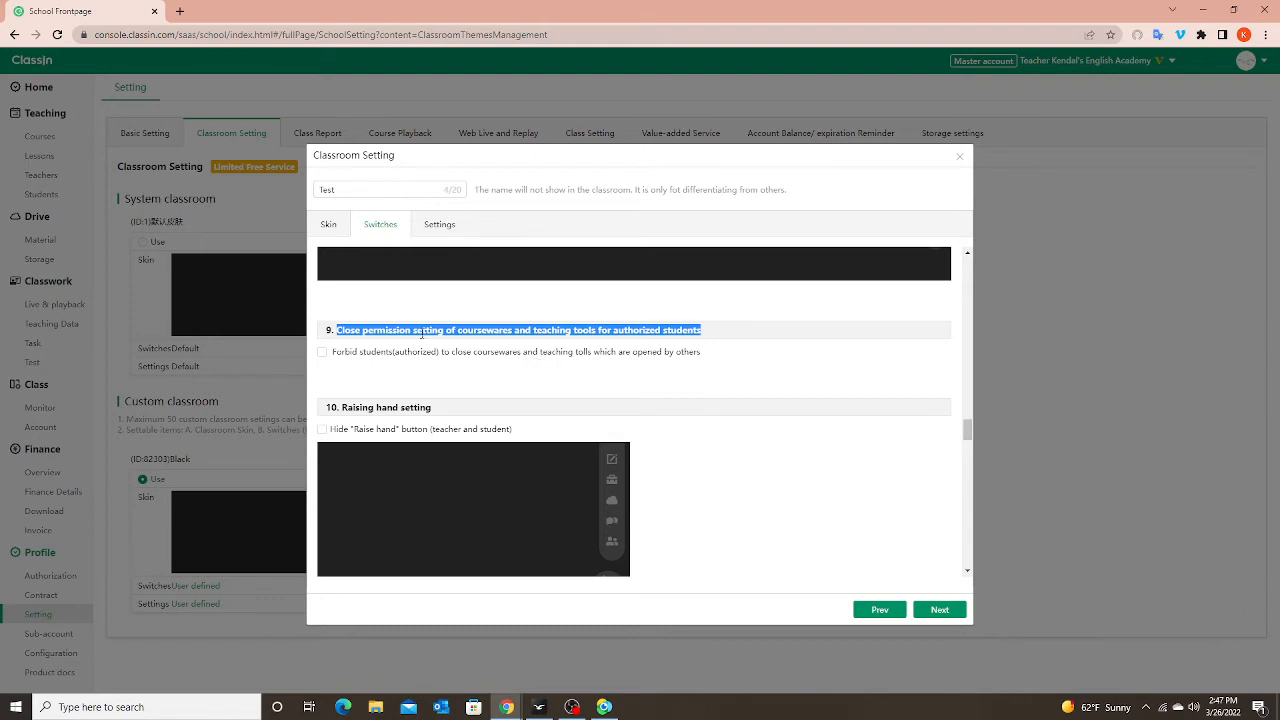
click(322, 353)
Examine the raising hand setting and the setting for authorized students rolling the blackboard
scroll(640, 450, down, 3)
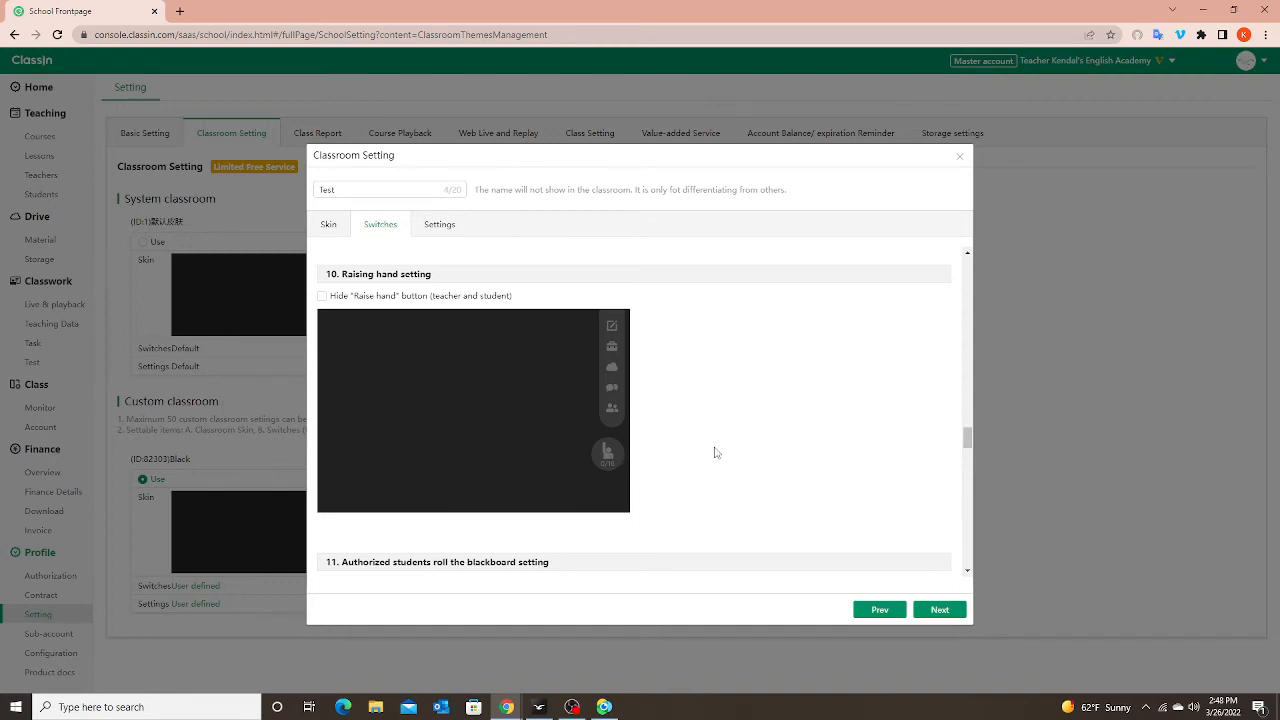
scroll(716, 453, down, 2)
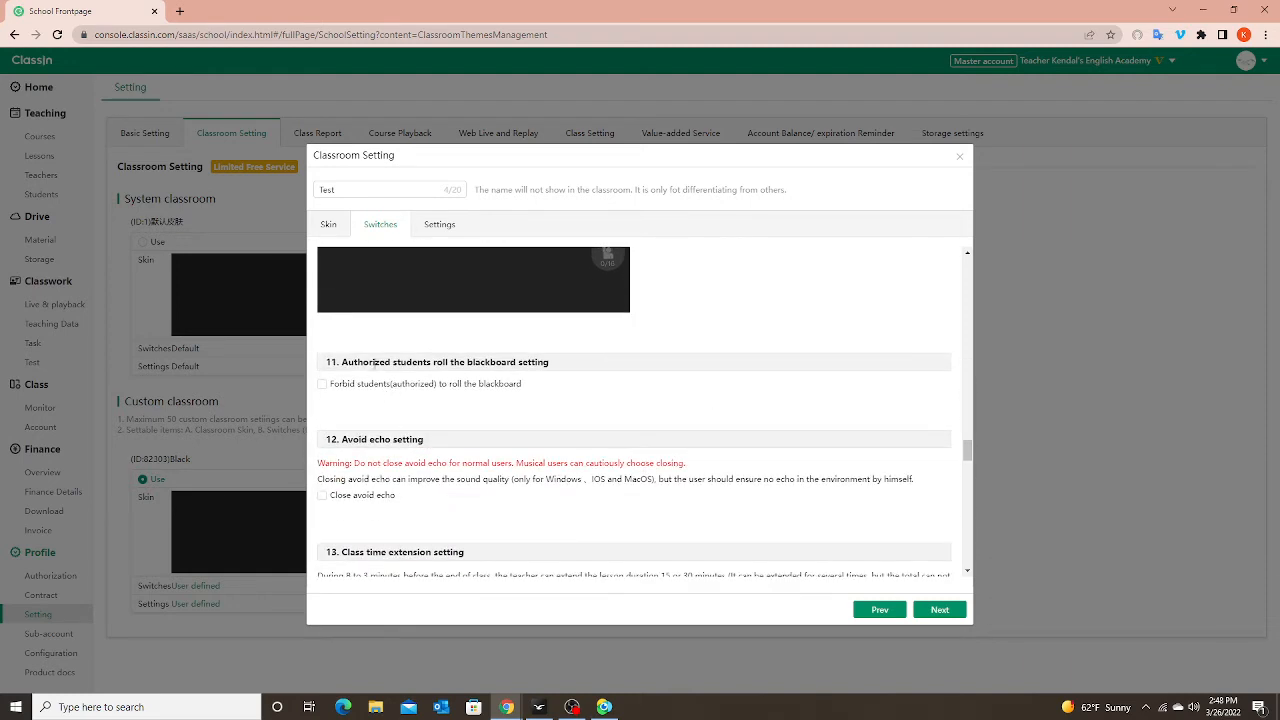
drag(326, 362, 546, 364)
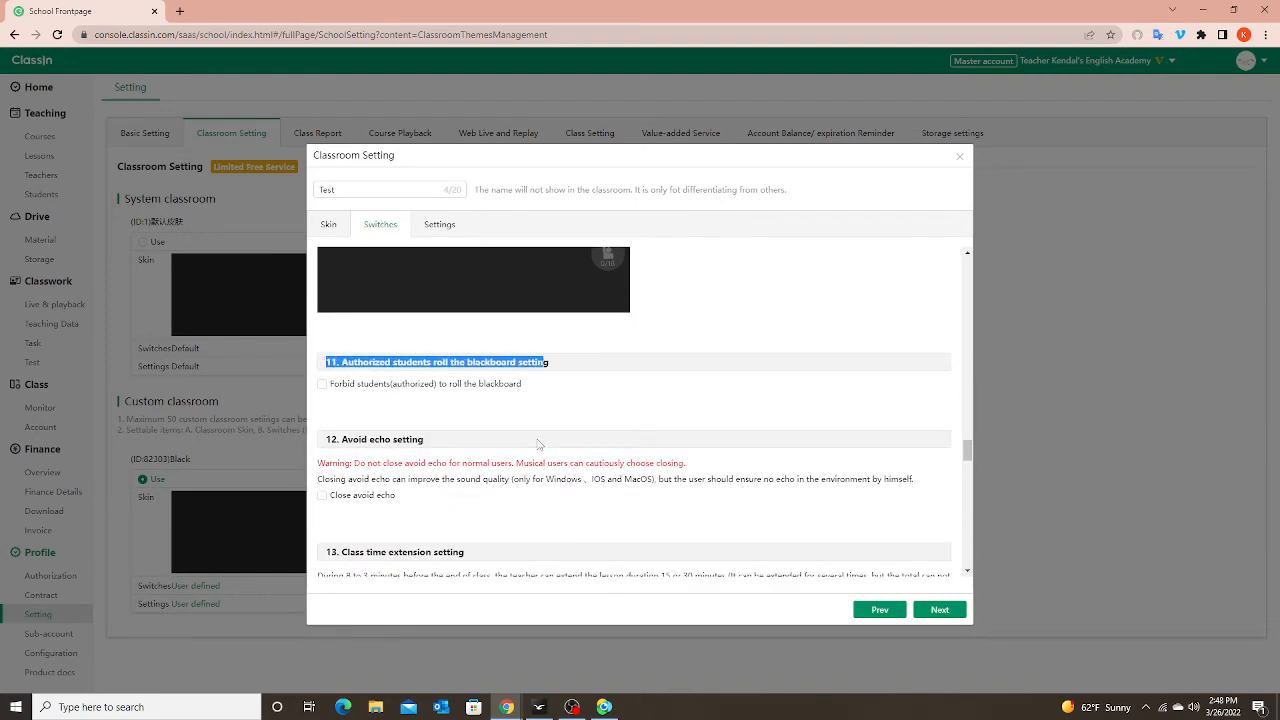
click(566, 383)
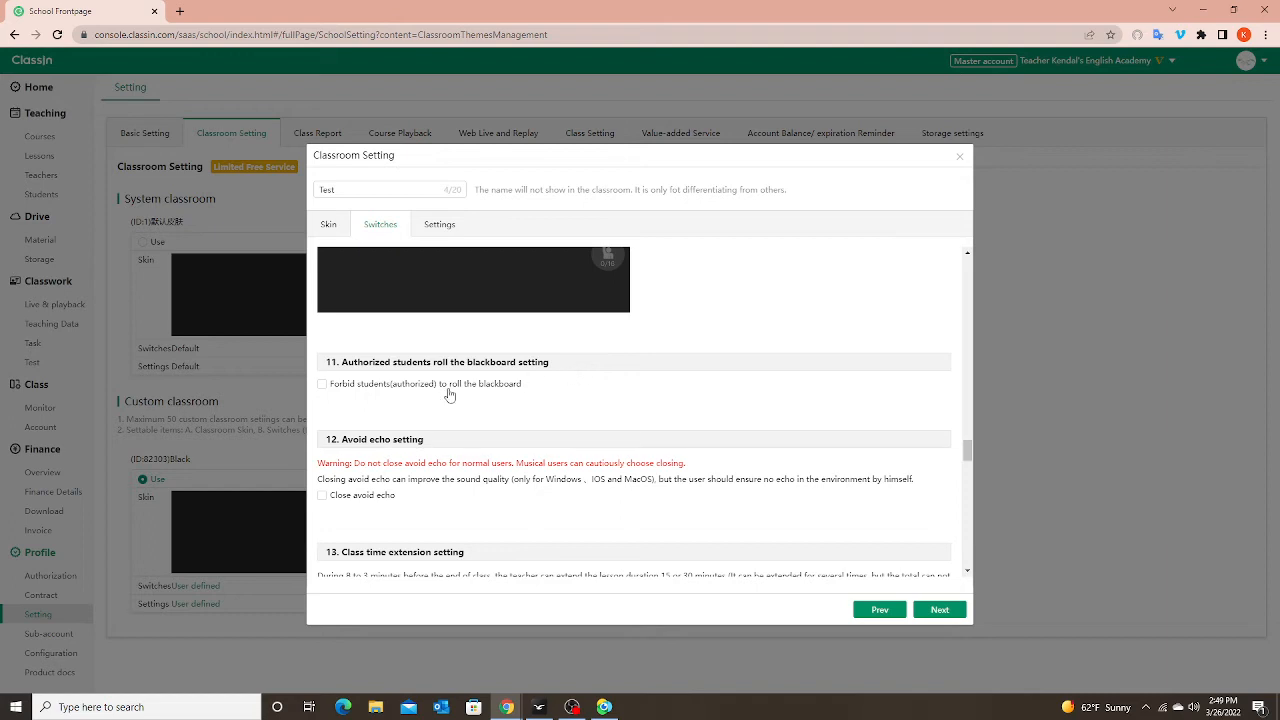
Forbid authorized students from rolling the blackboard and review the remaining switches down to the automatic exit setting on mobile devices
click(322, 386)
scroll(814, 441, down, 5)
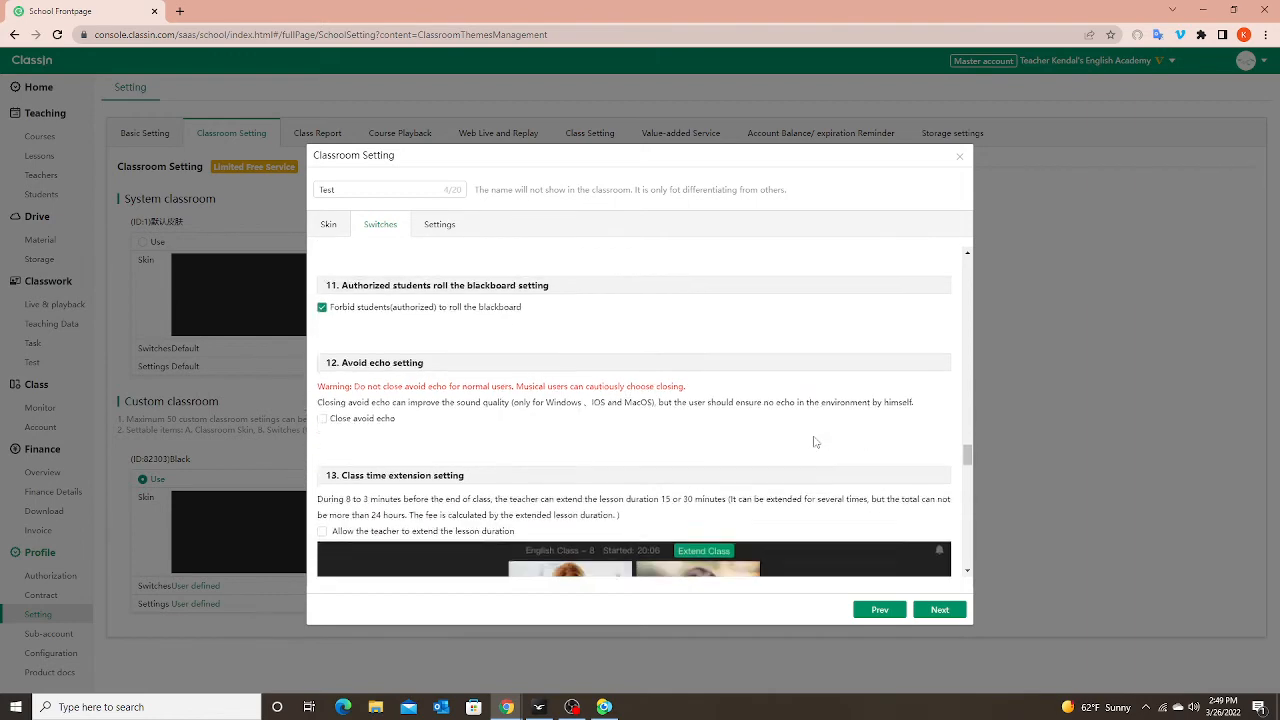
scroll(788, 440, down, 5)
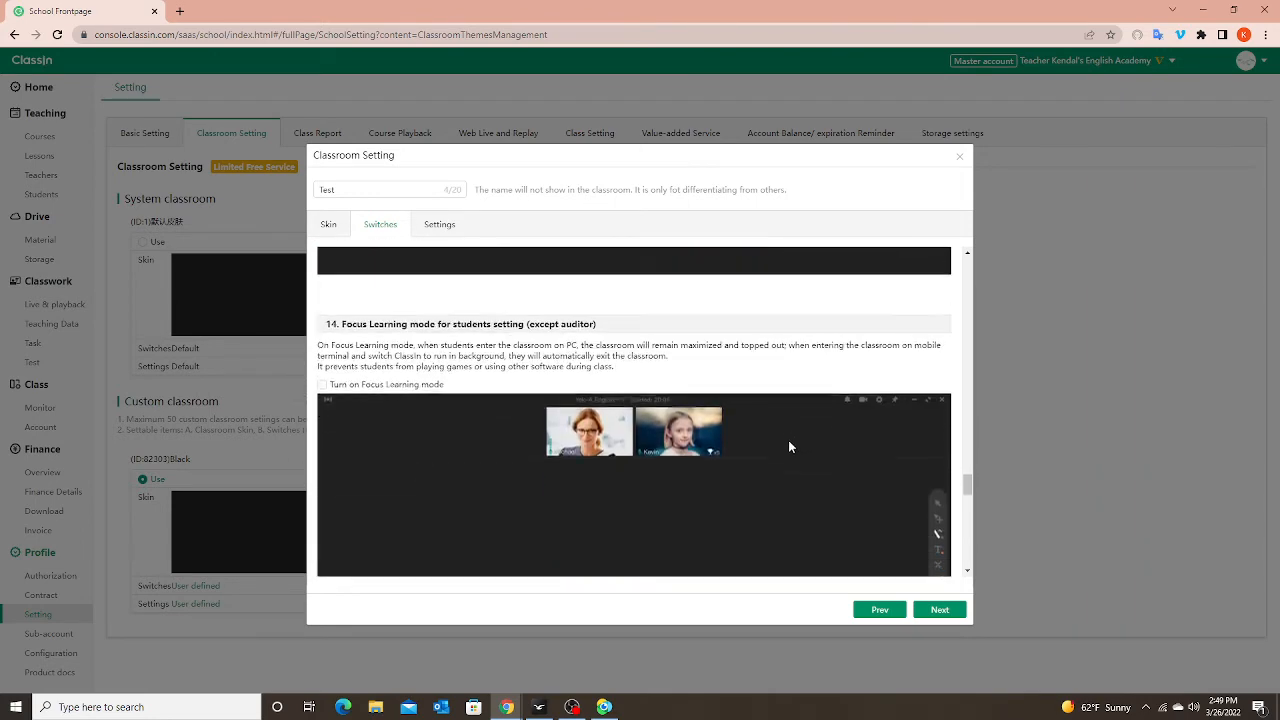
scroll(782, 450, down, 5)
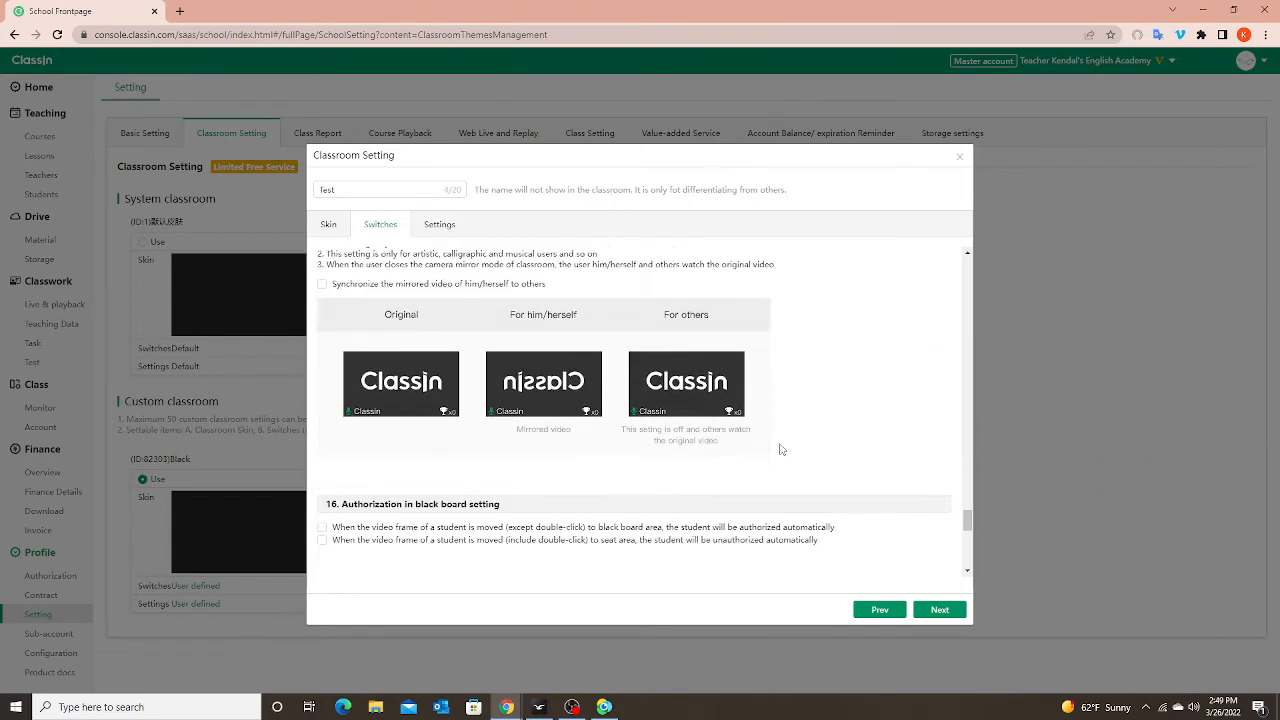
scroll(782, 450, down, 4)
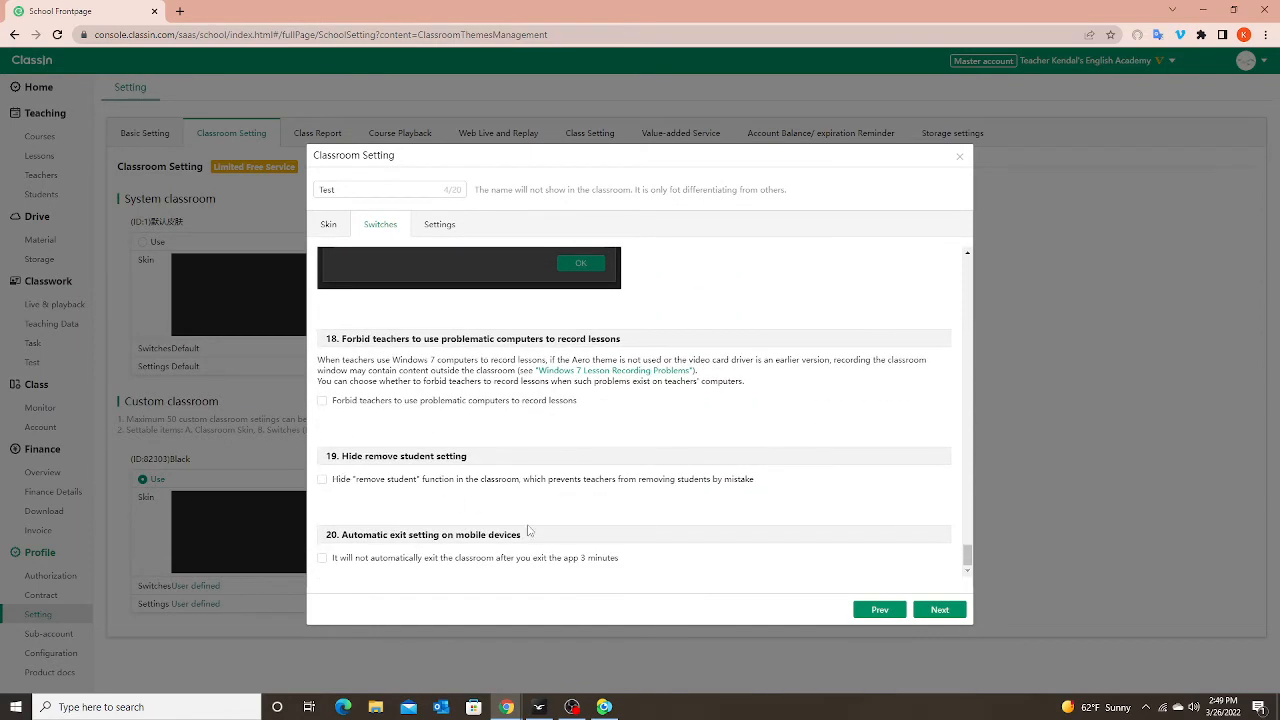
Go on to the Settings options and set the recording countdown to 20min
click(922, 612)
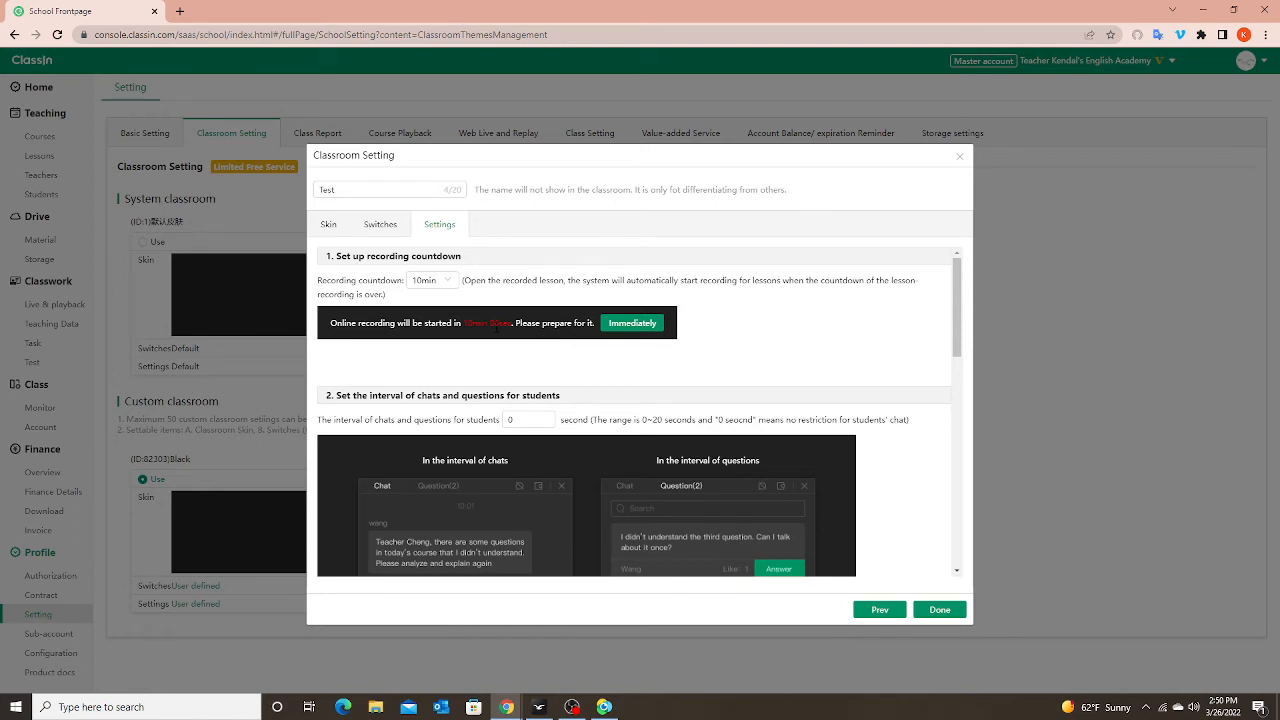
click(448, 282)
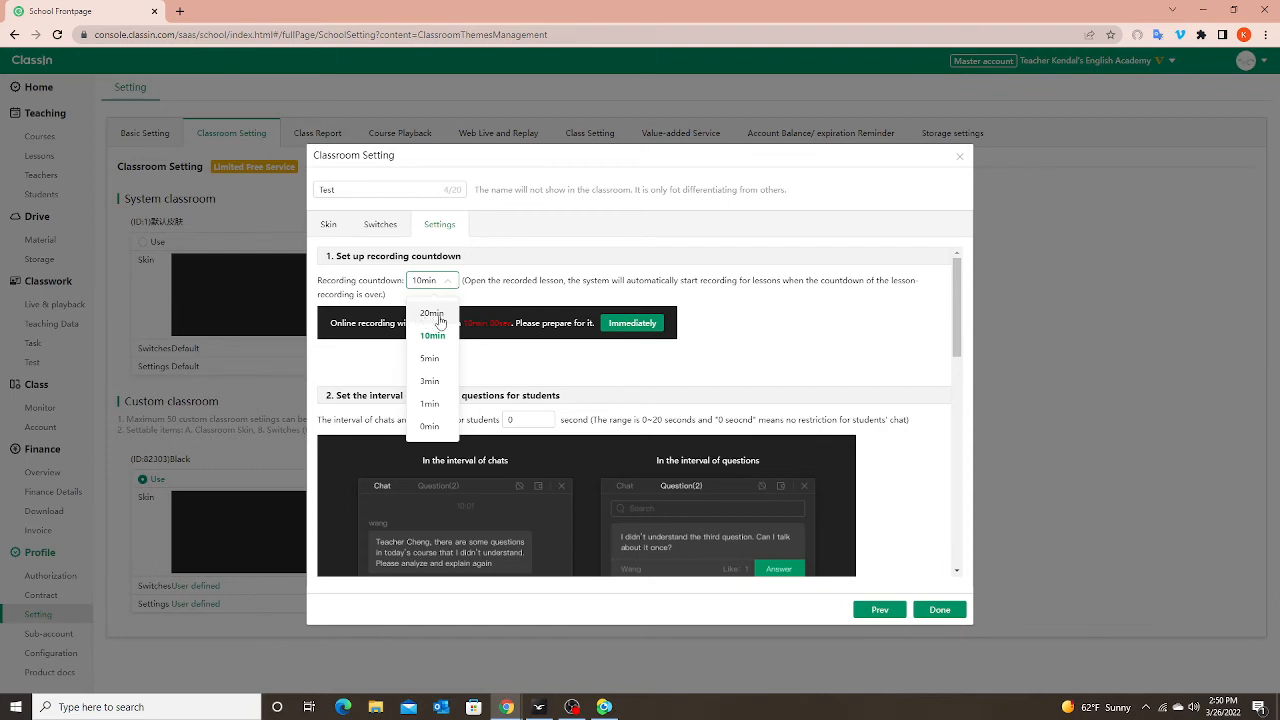
click(429, 427)
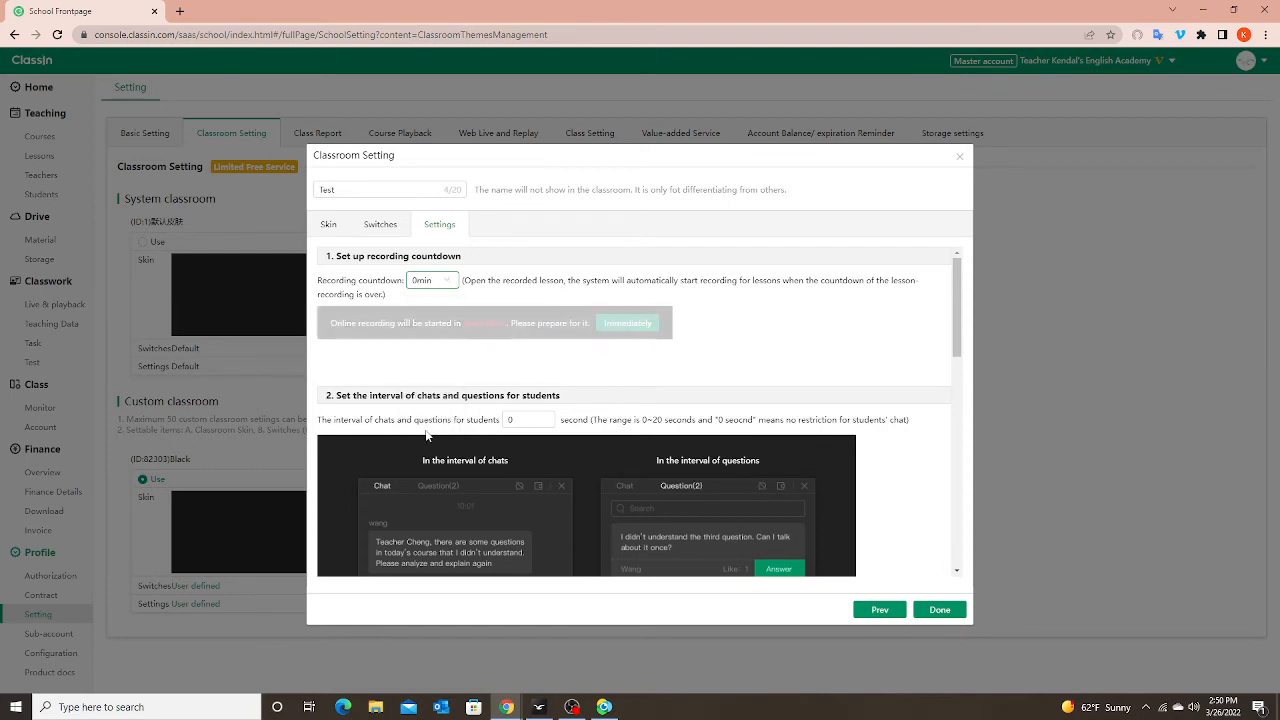
click(445, 283)
click(430, 313)
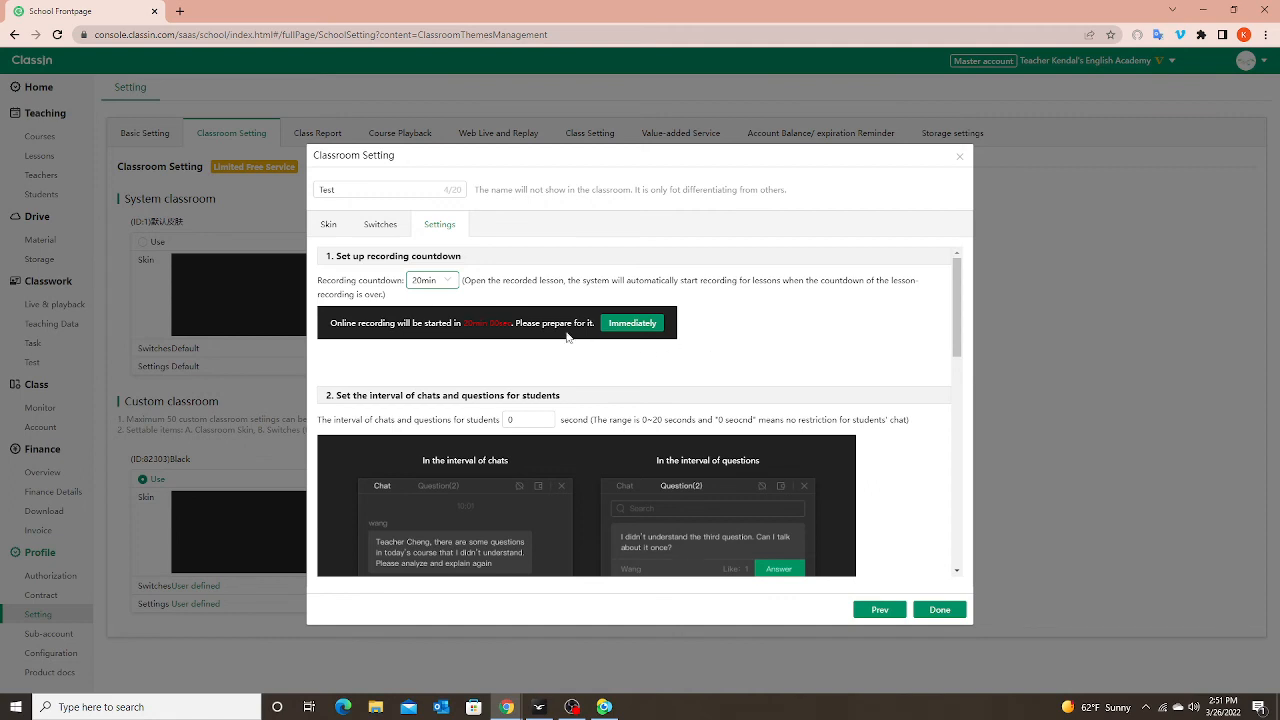
click(442, 284)
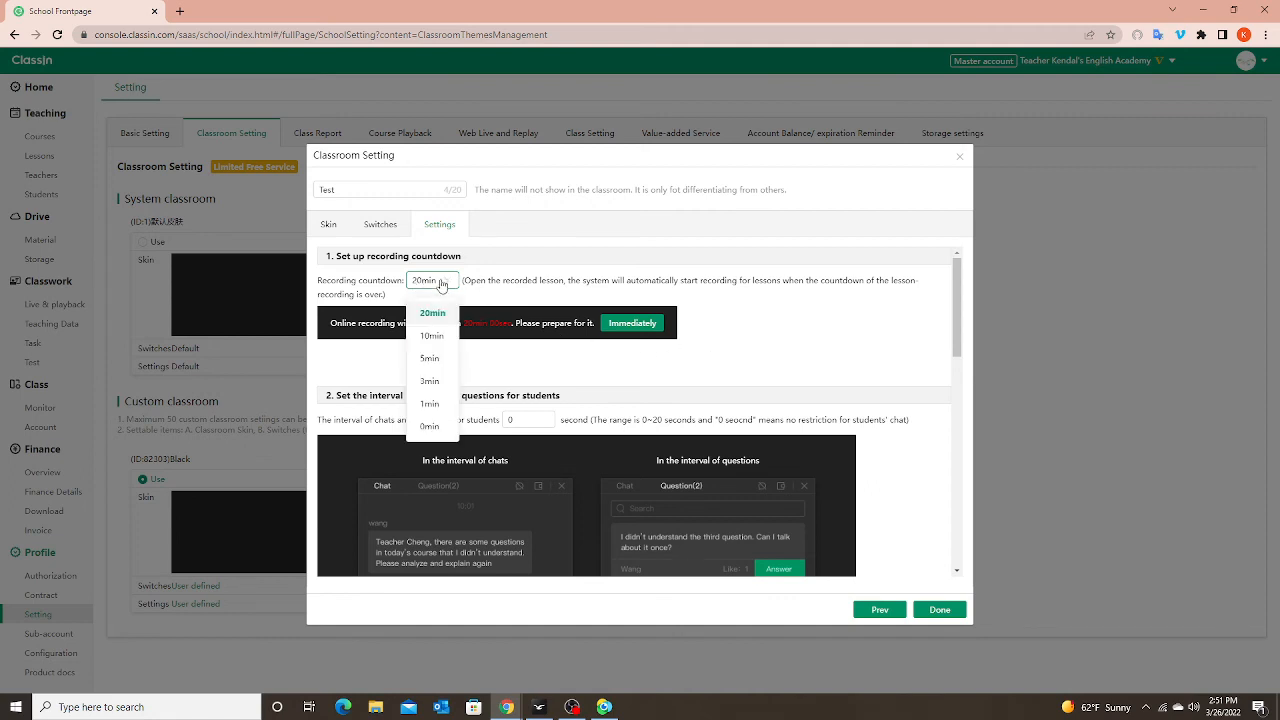
click(434, 315)
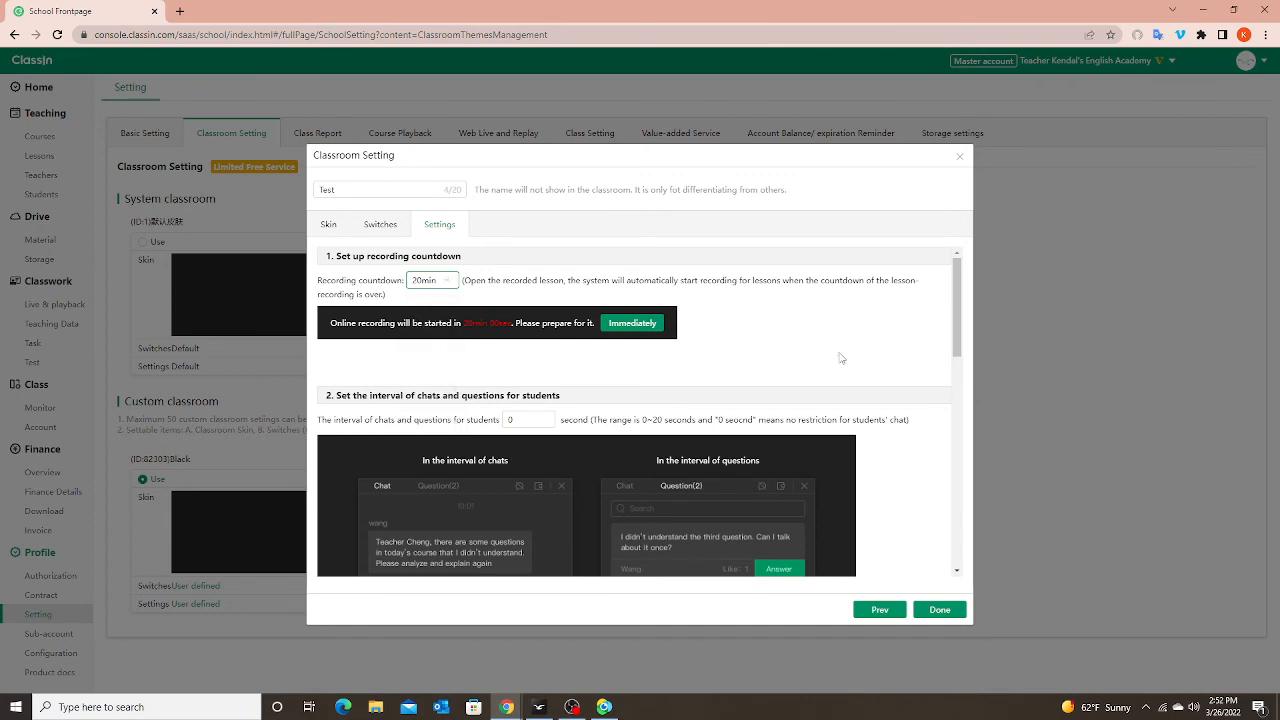
Review the chat and question interval setting and examine the available trophy designs without applying a different one
scroll(815, 373, down, 3)
scroll(813, 366, down, 1)
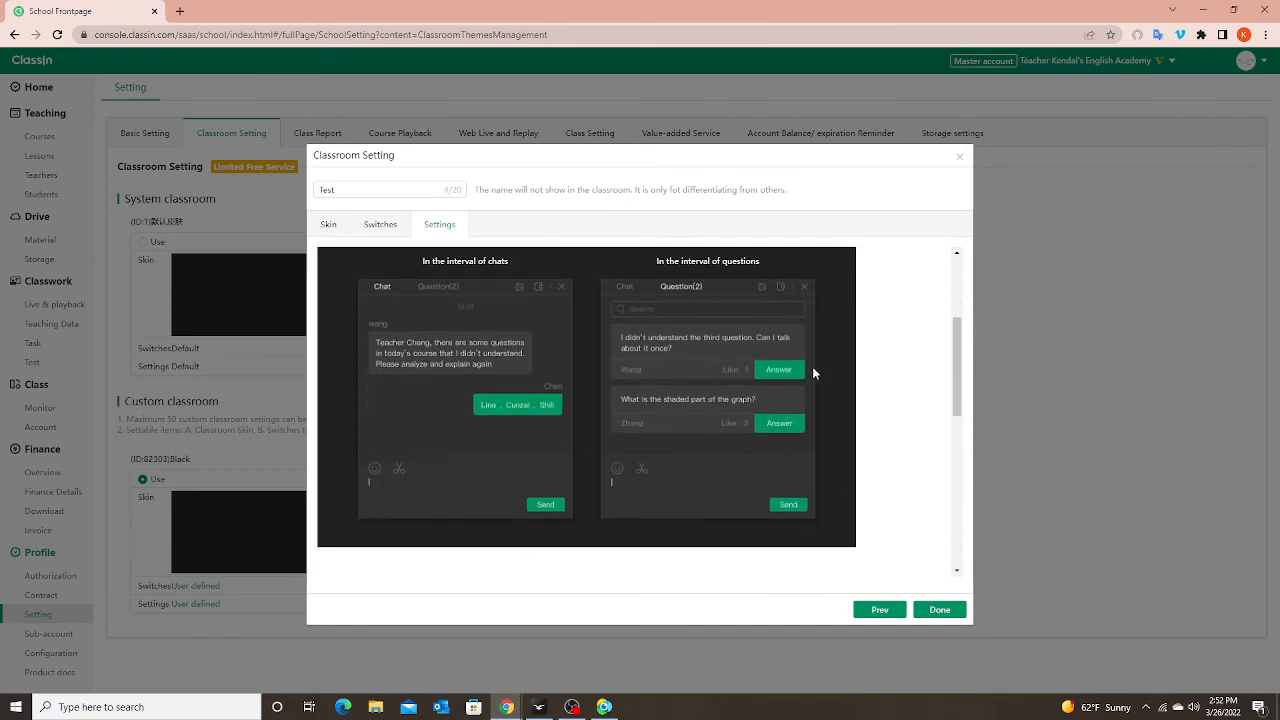
scroll(785, 421, down, 5)
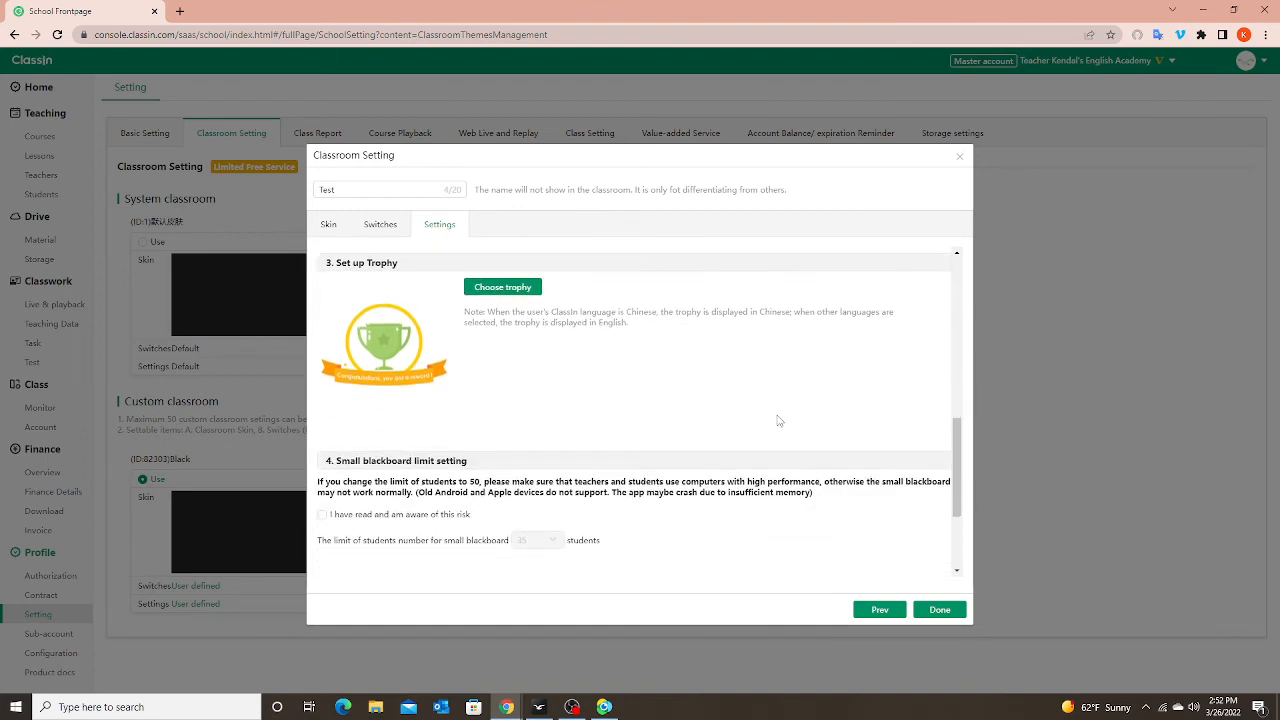
scroll(700, 425, up, 1)
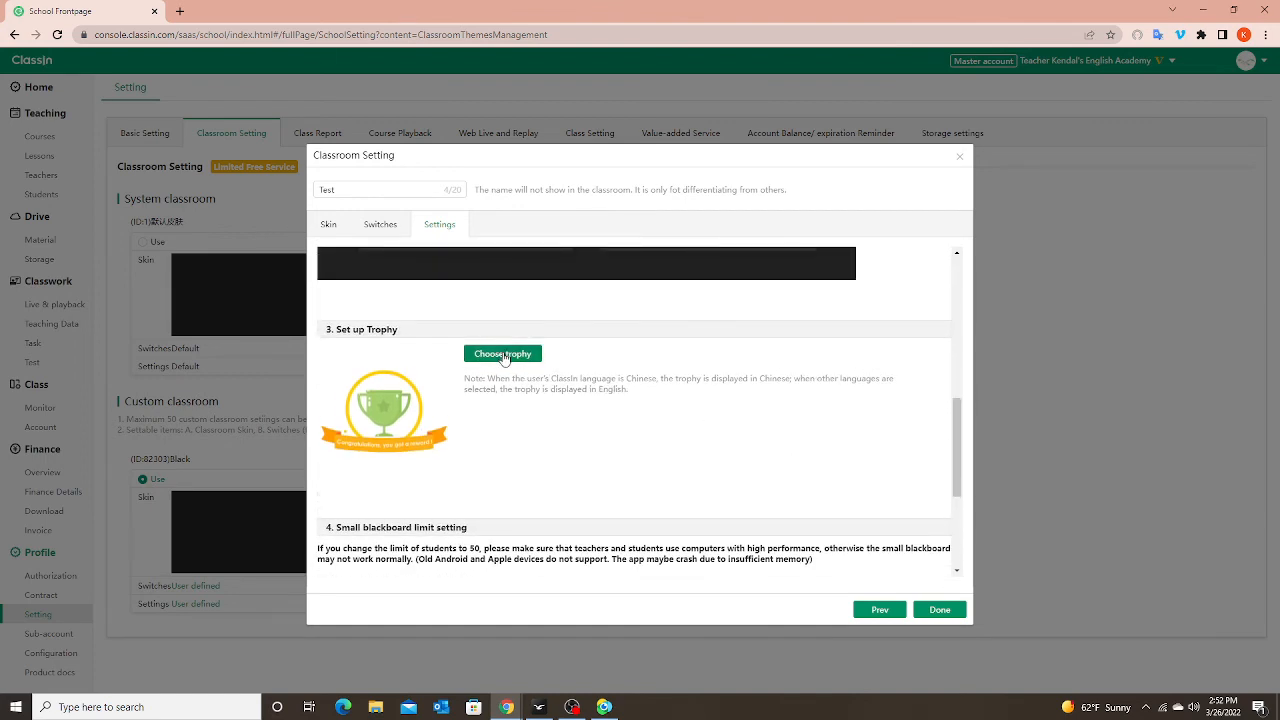
mouse_move(413, 385)
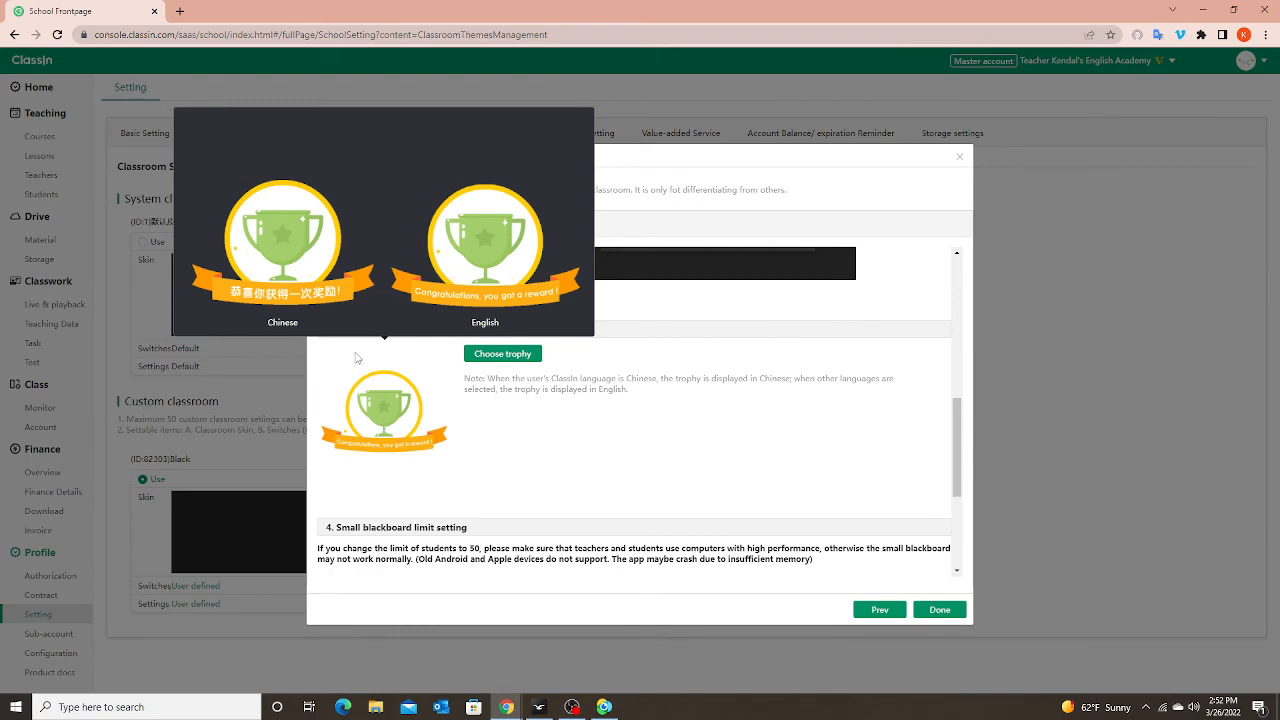
click(508, 354)
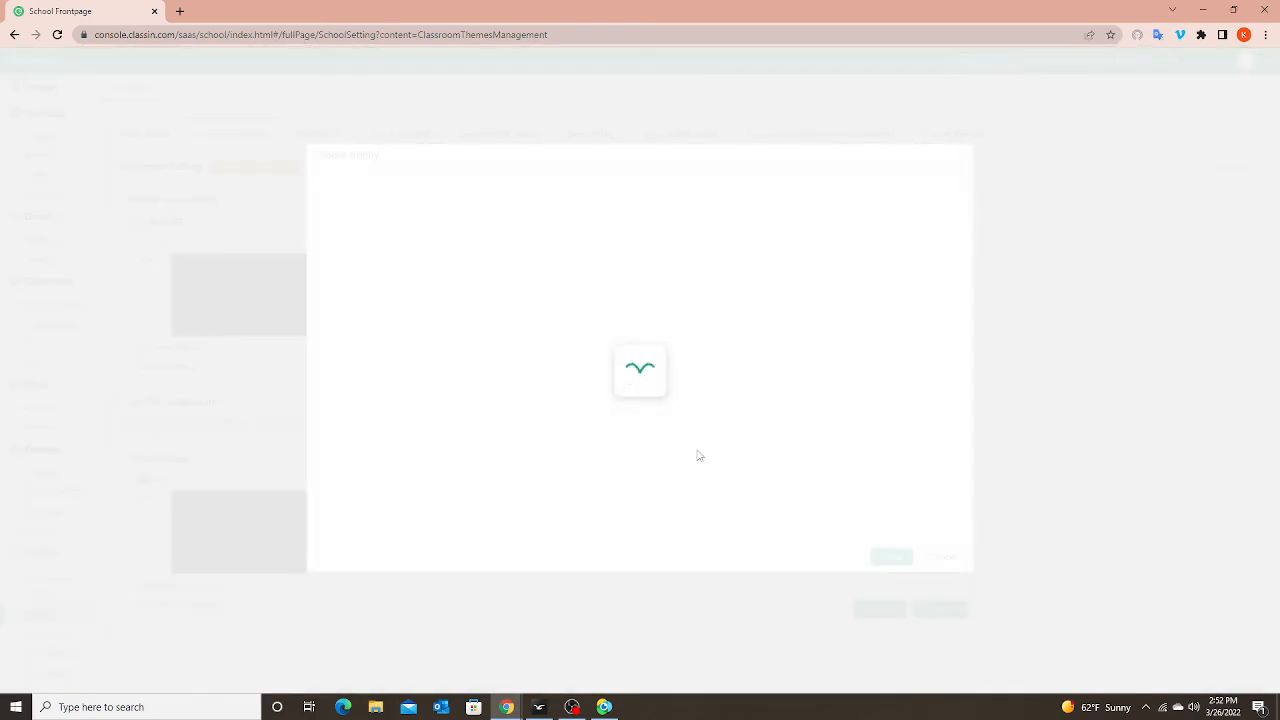
mouse_move(676, 428)
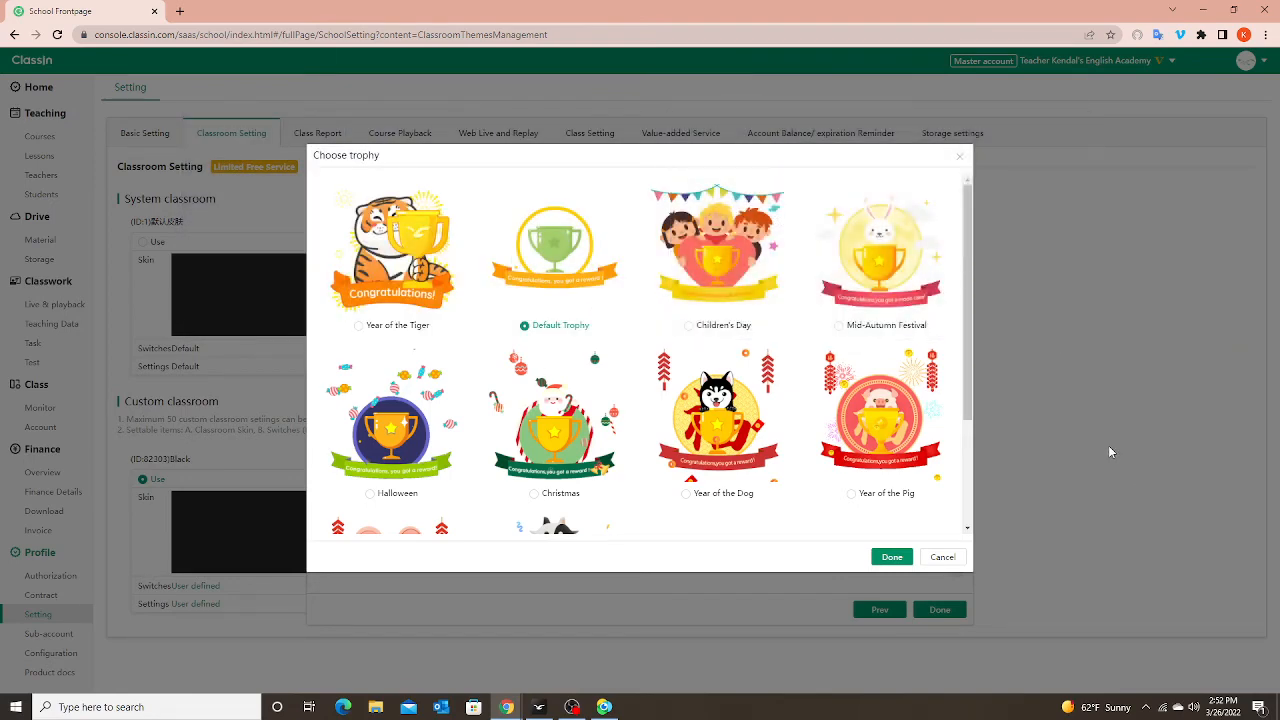
click(400, 277)
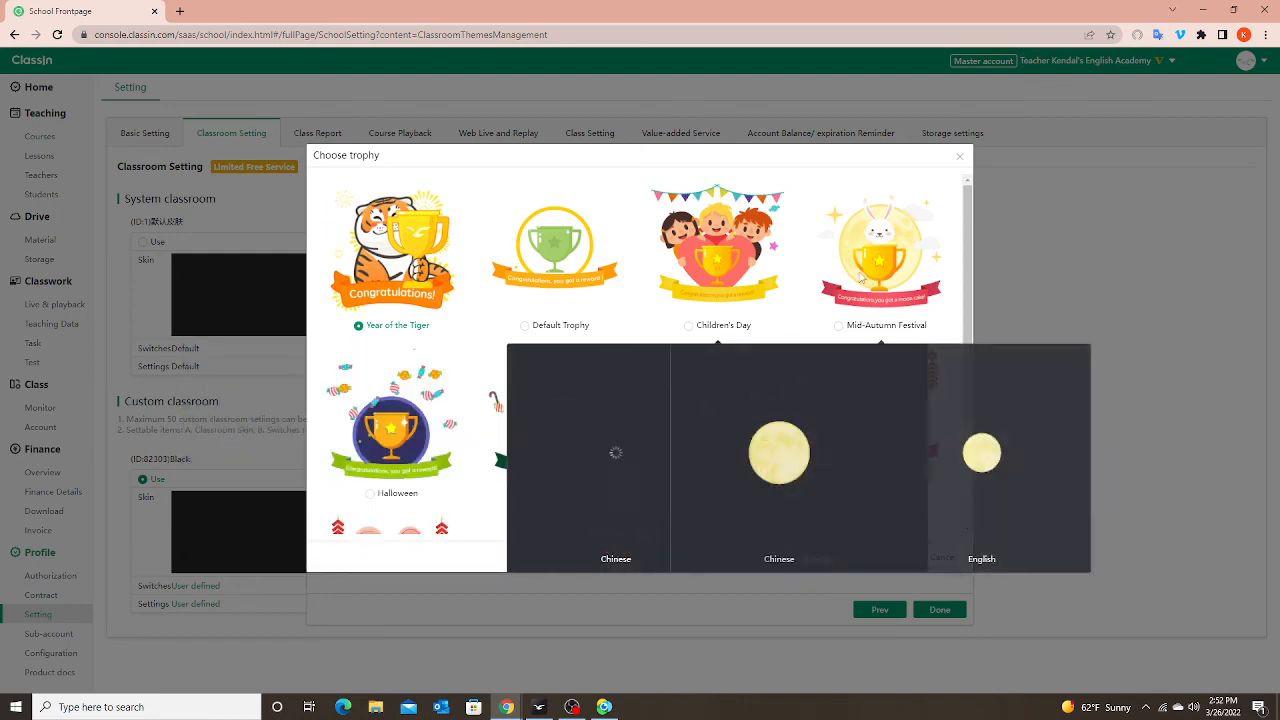
scroll(878, 296, down, 1)
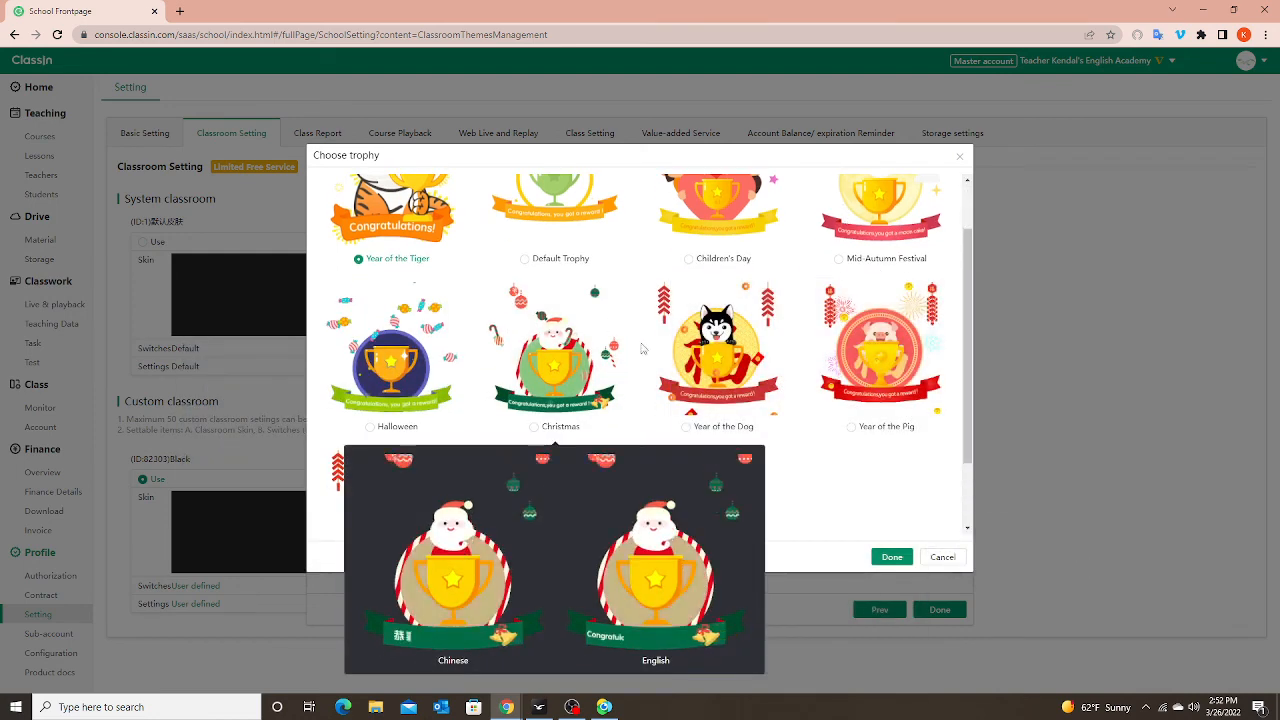
scroll(420, 320, down, 1)
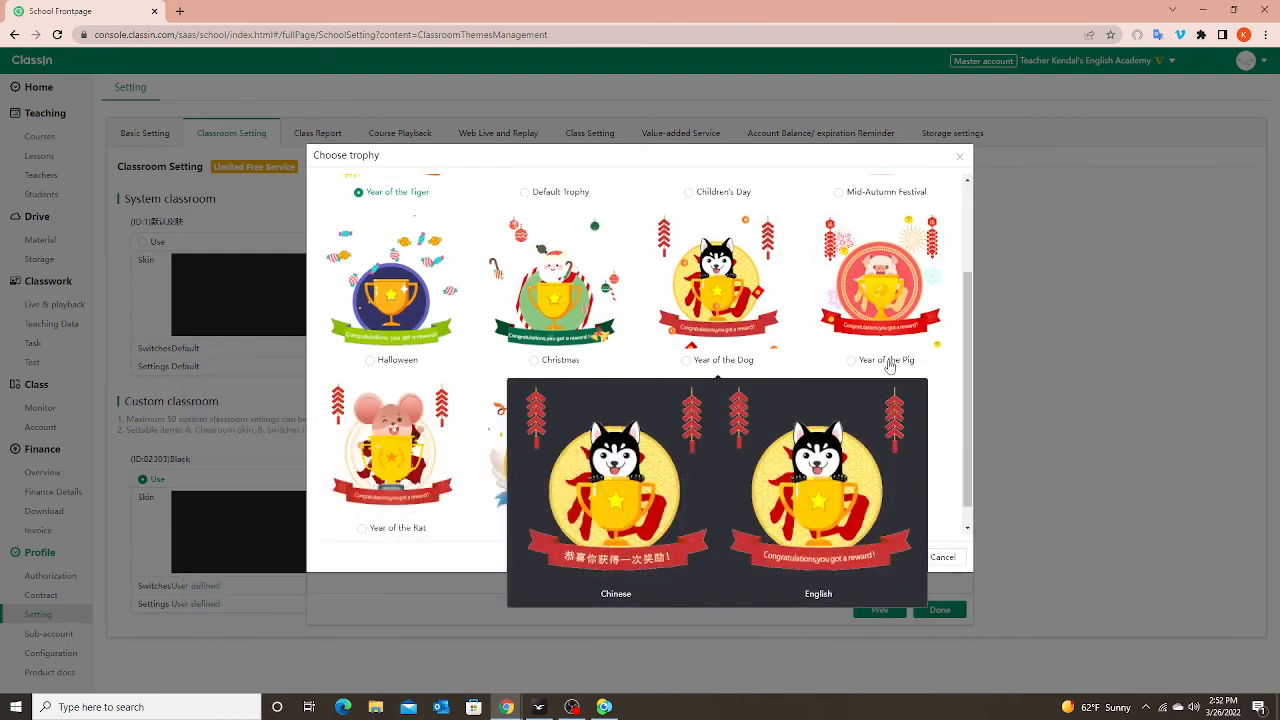
scroll(900, 300, down, 1)
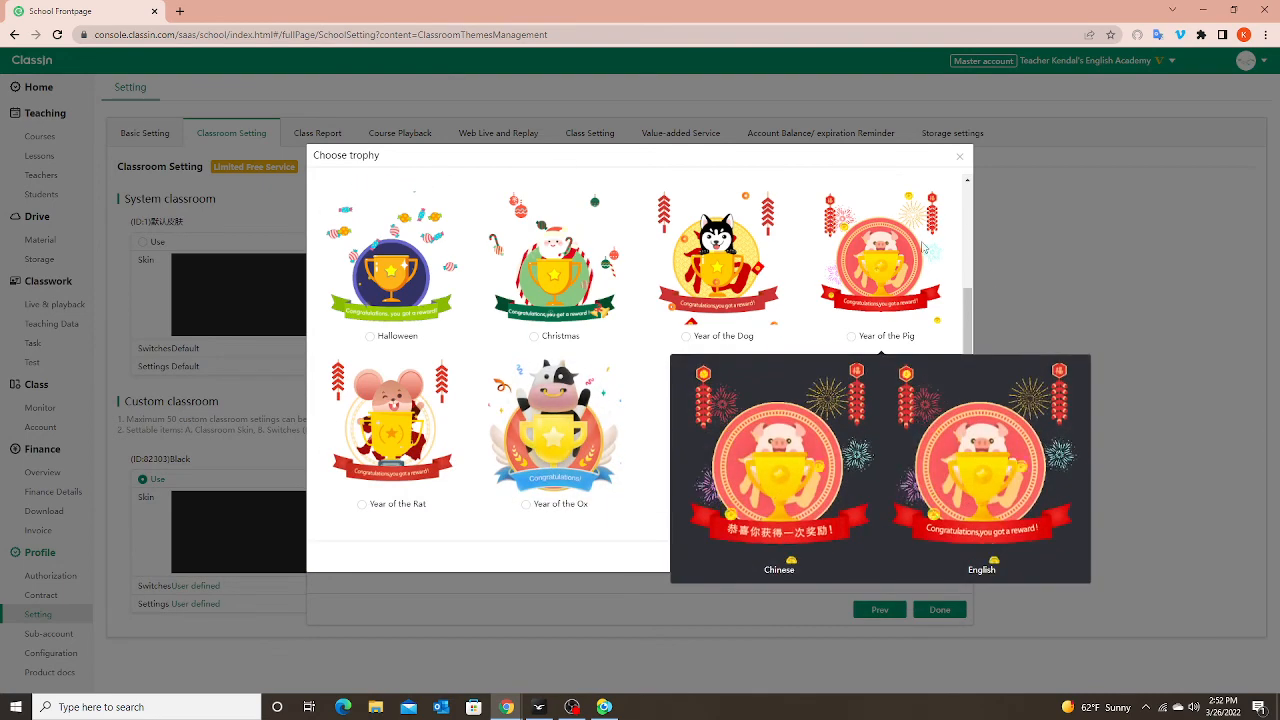
click(960, 160)
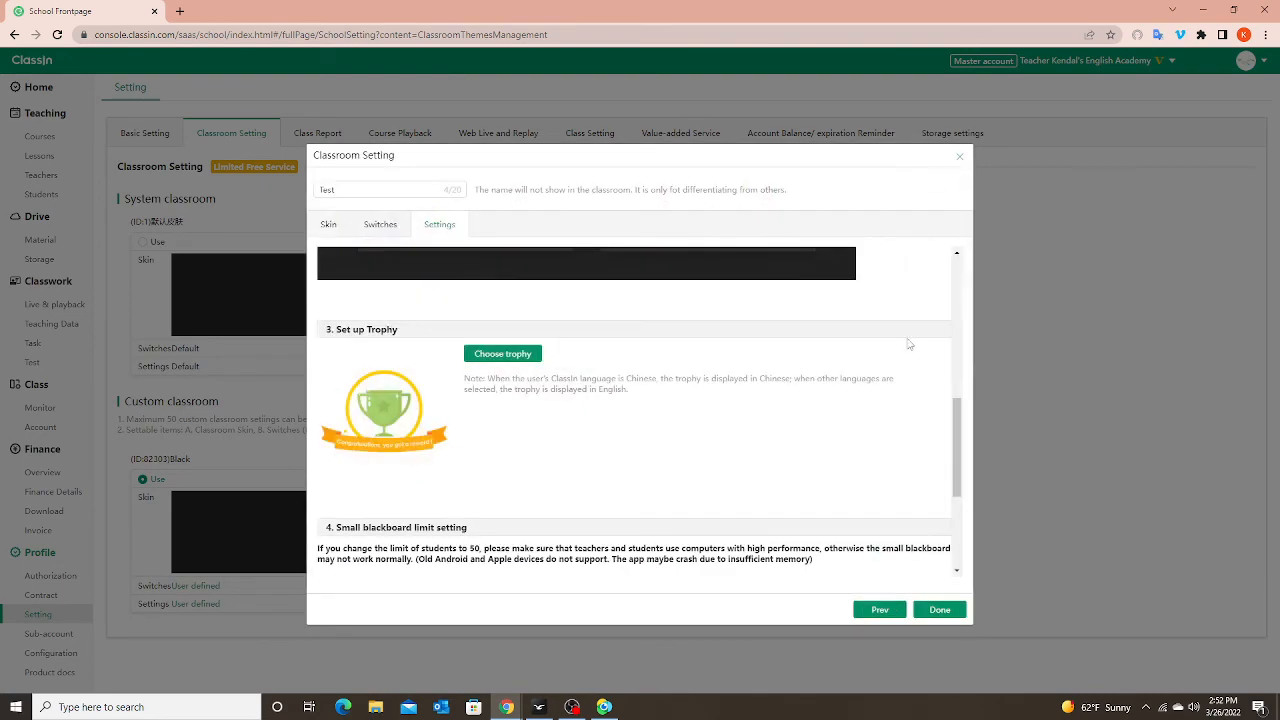
Finish and save the Test classroom setting, and put it into use
scroll(600, 433, down, 3)
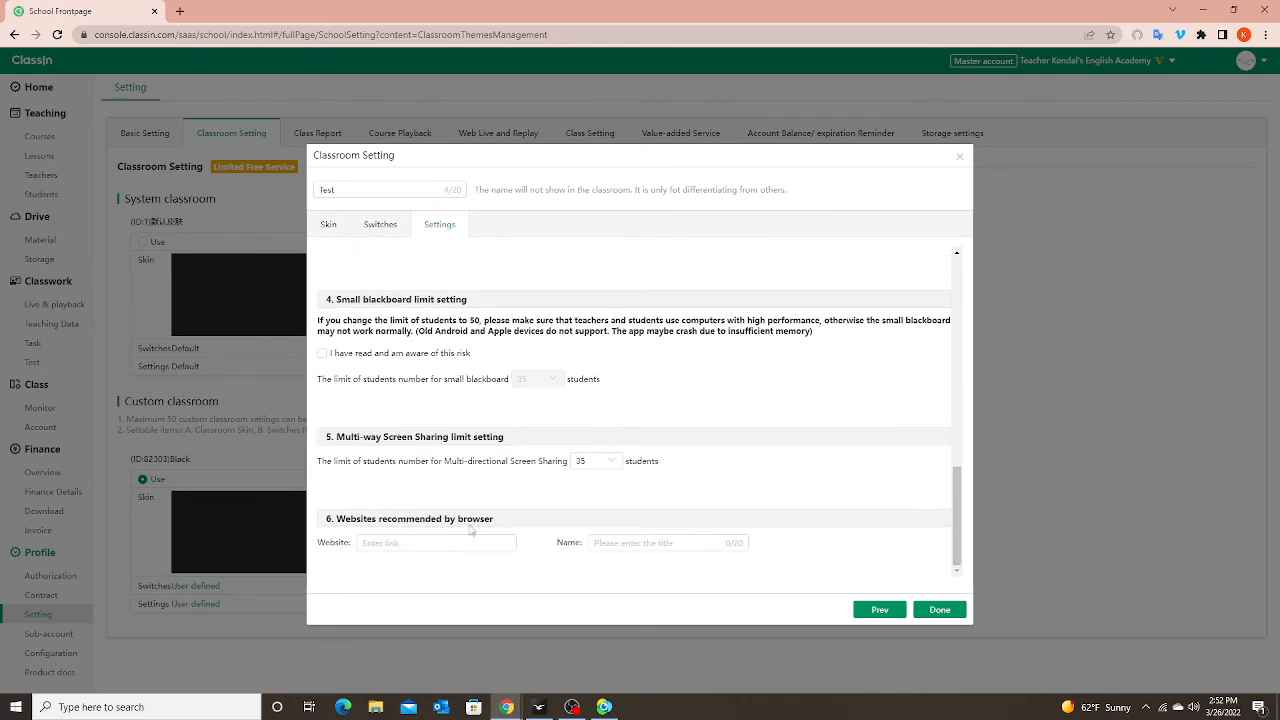
click(938, 611)
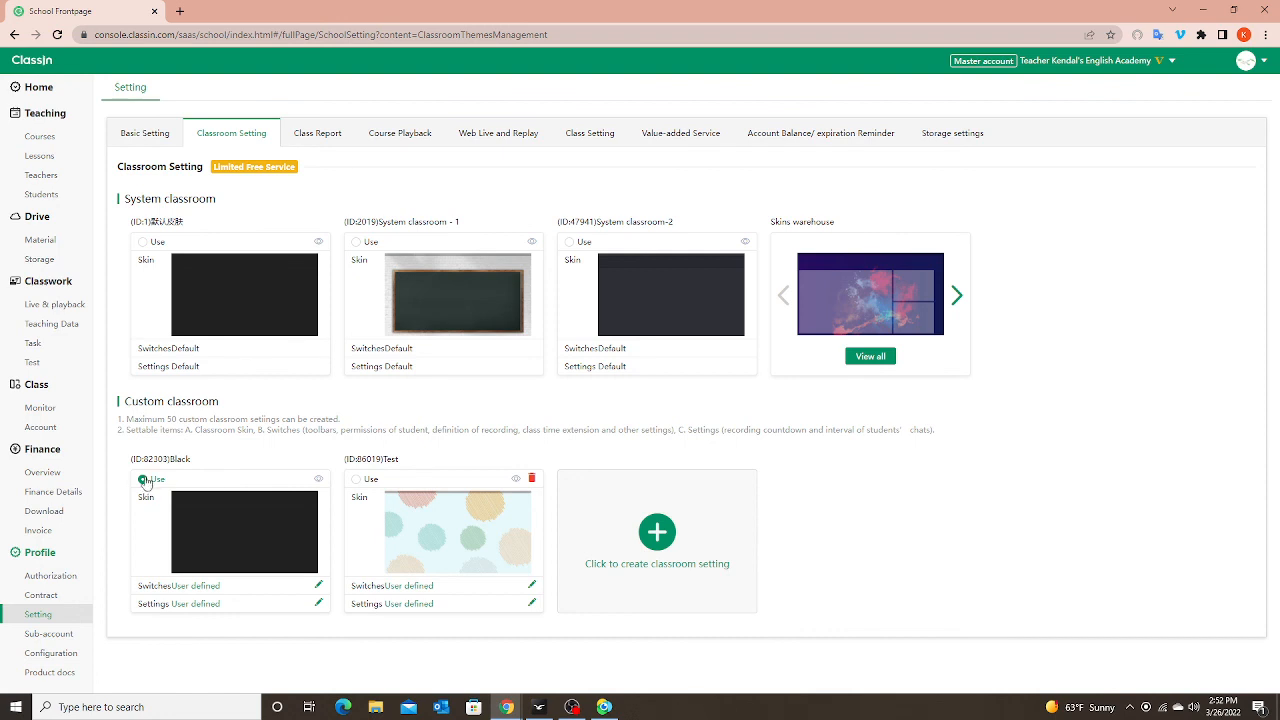
click(356, 480)
Preview the Test classroom as it looks on a computer, tablet and cell phone, and close the preview
click(531, 479)
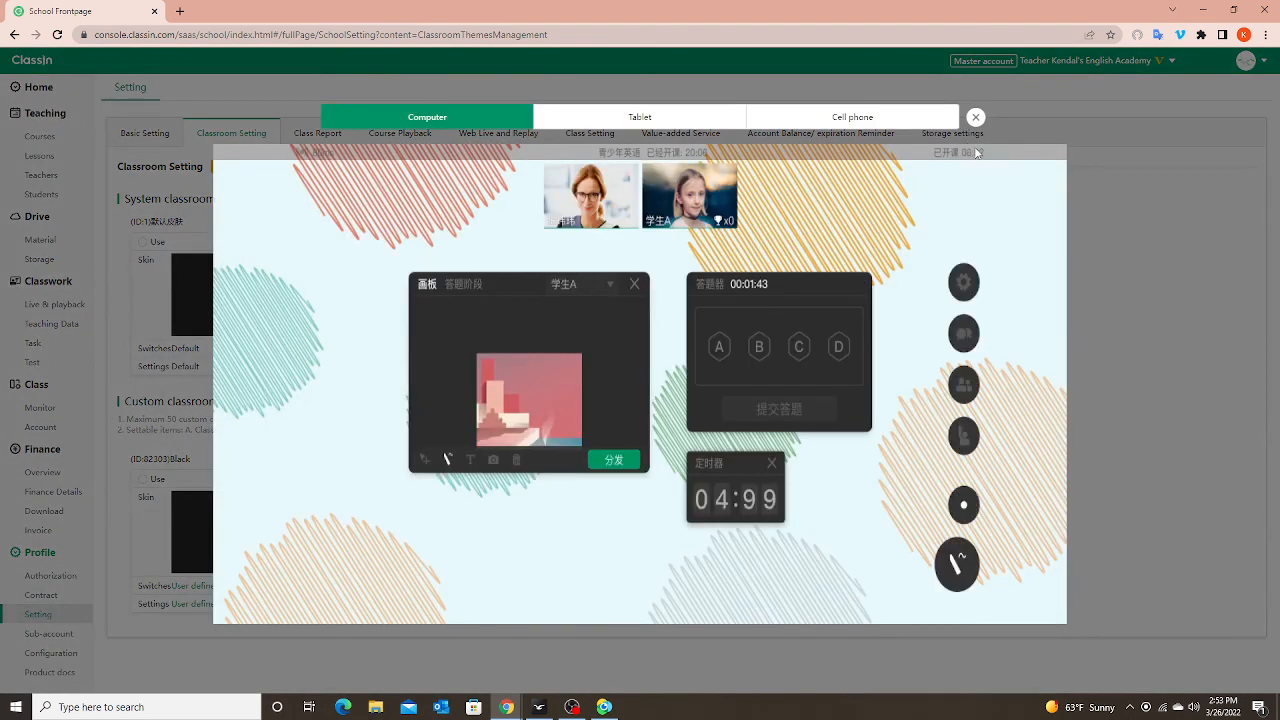
click(855, 117)
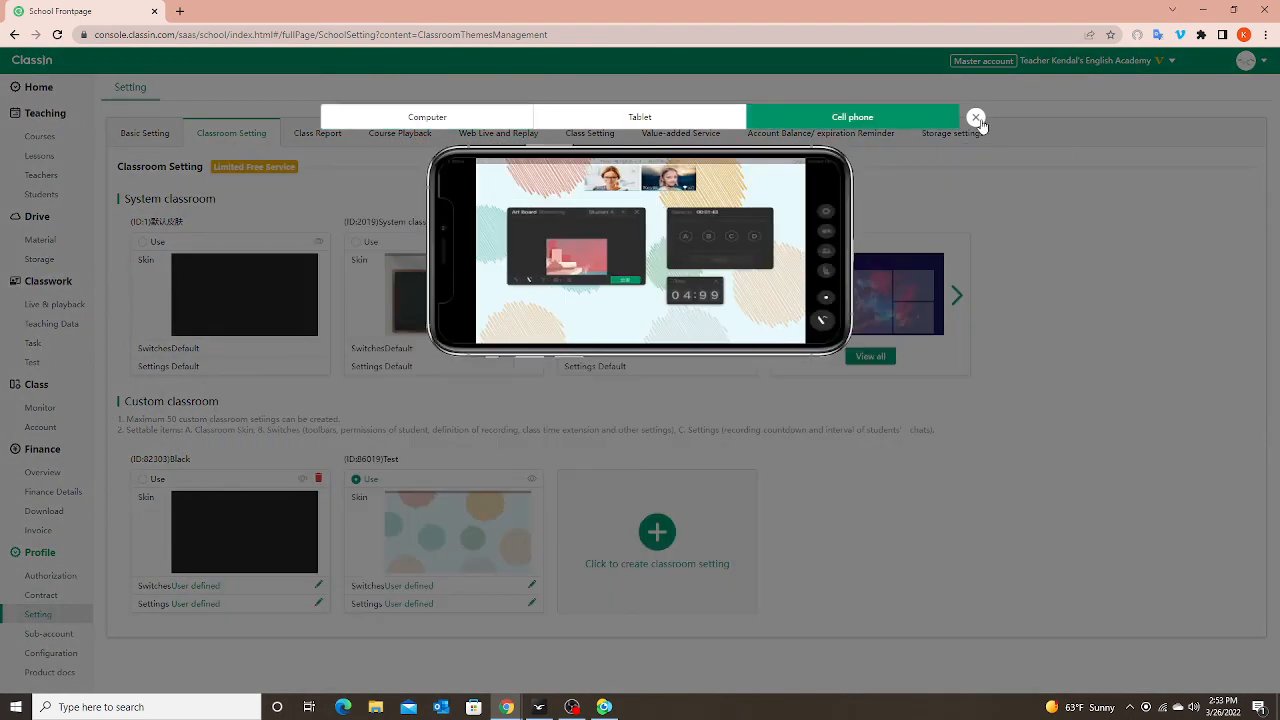
click(687, 126)
click(486, 128)
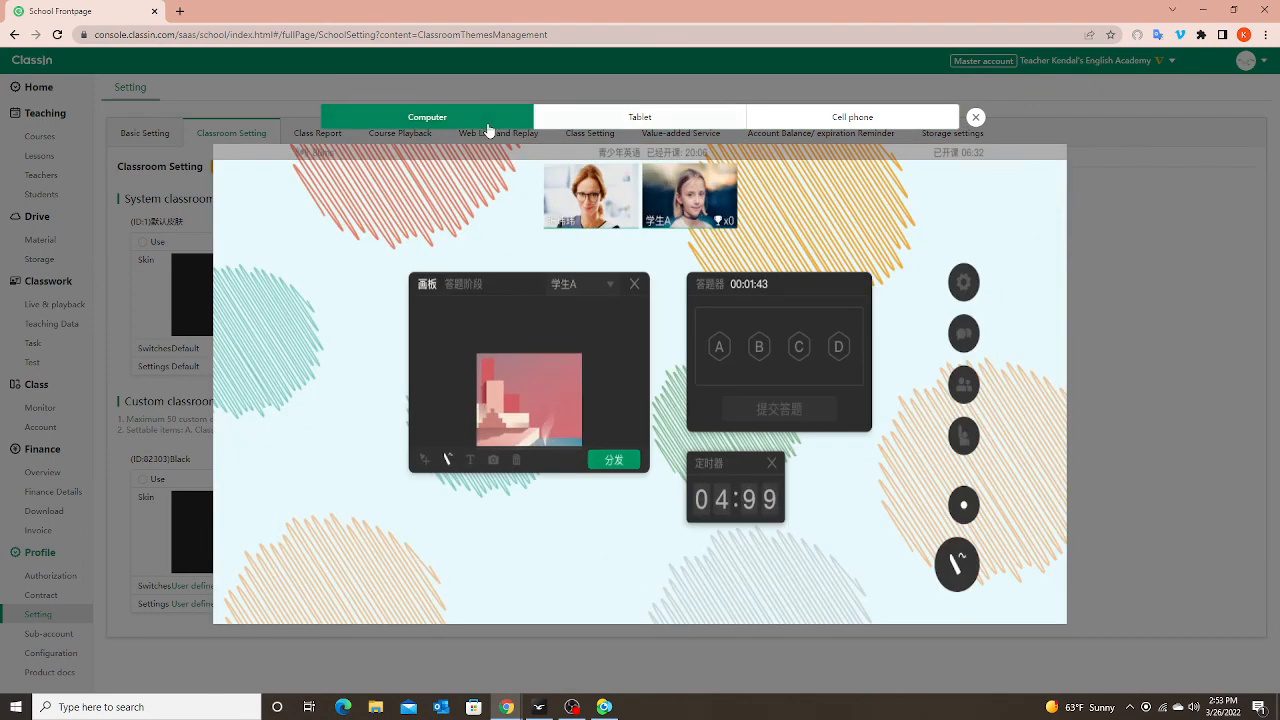
click(815, 126)
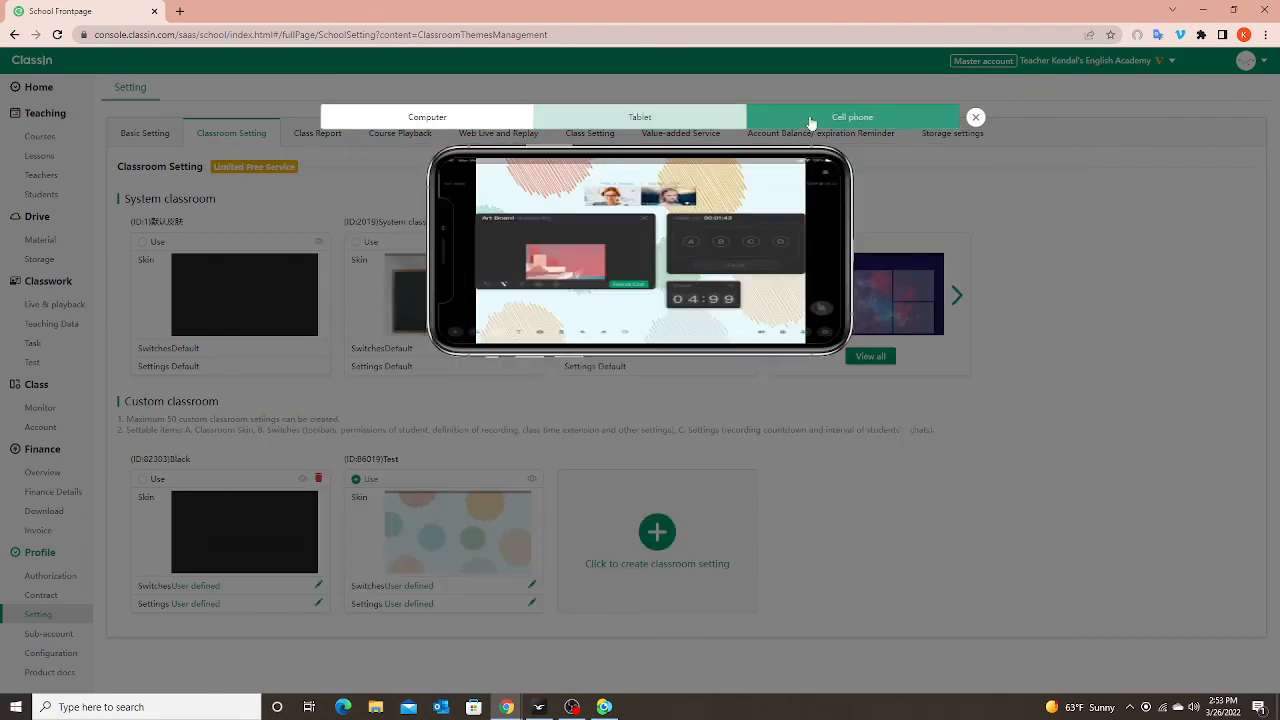
click(975, 117)
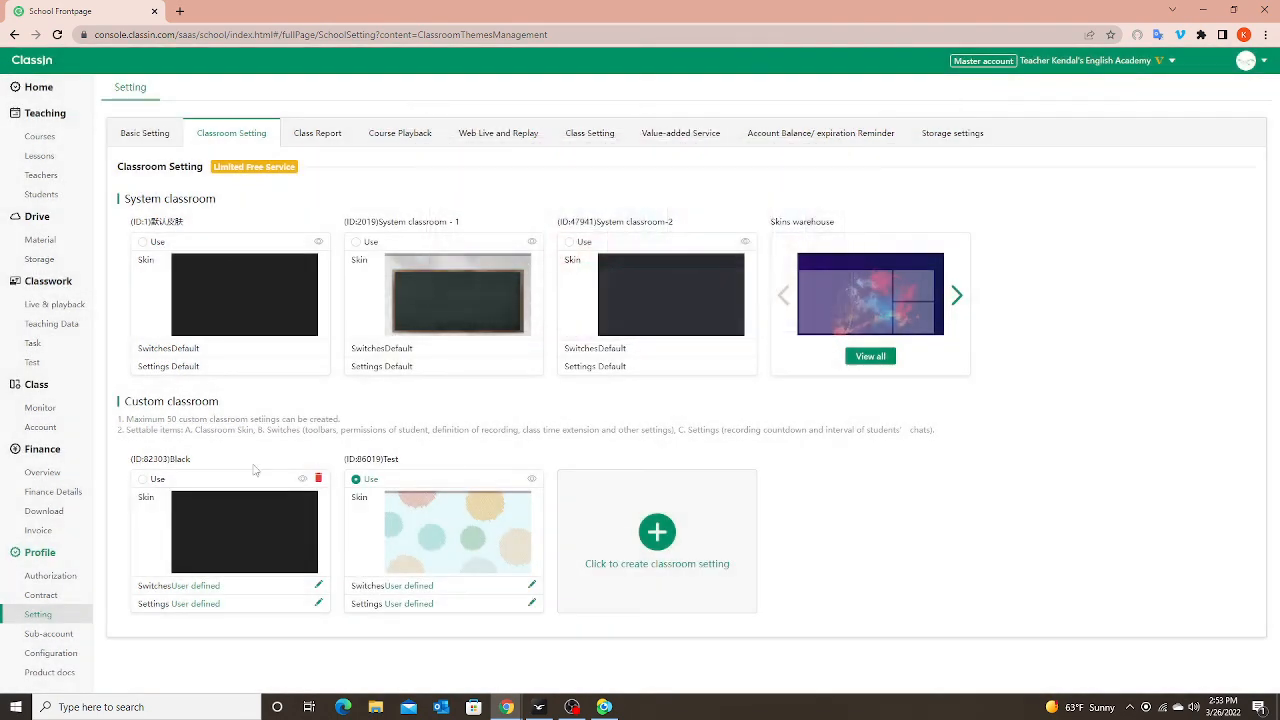
Switch the classroom in use back to the custom classroom Black
click(144, 480)
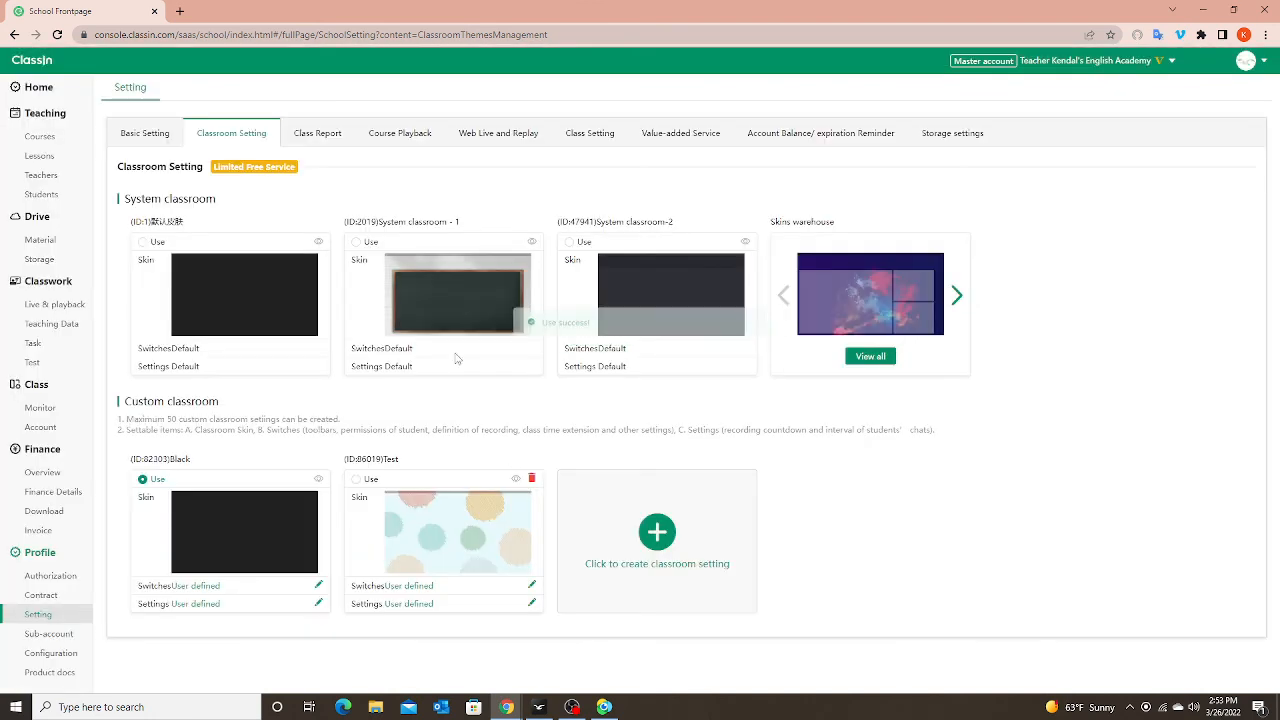